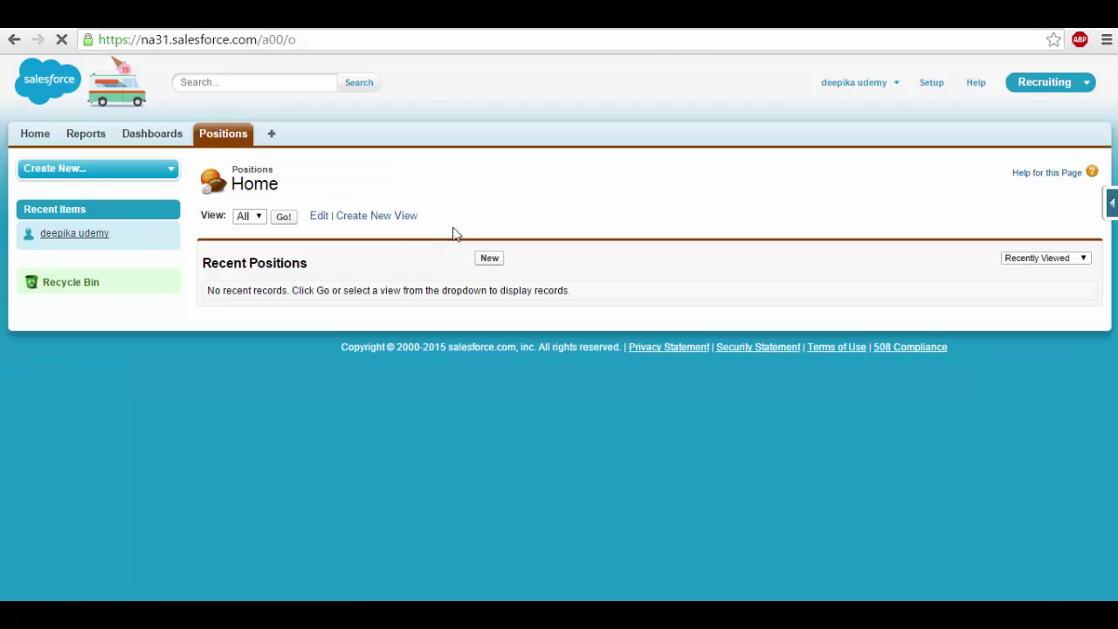
Step: Open a blank New Position form to see the required Position Title field, then return to Positions home
{"action": "left_click", "coordinate": [495, 263]}
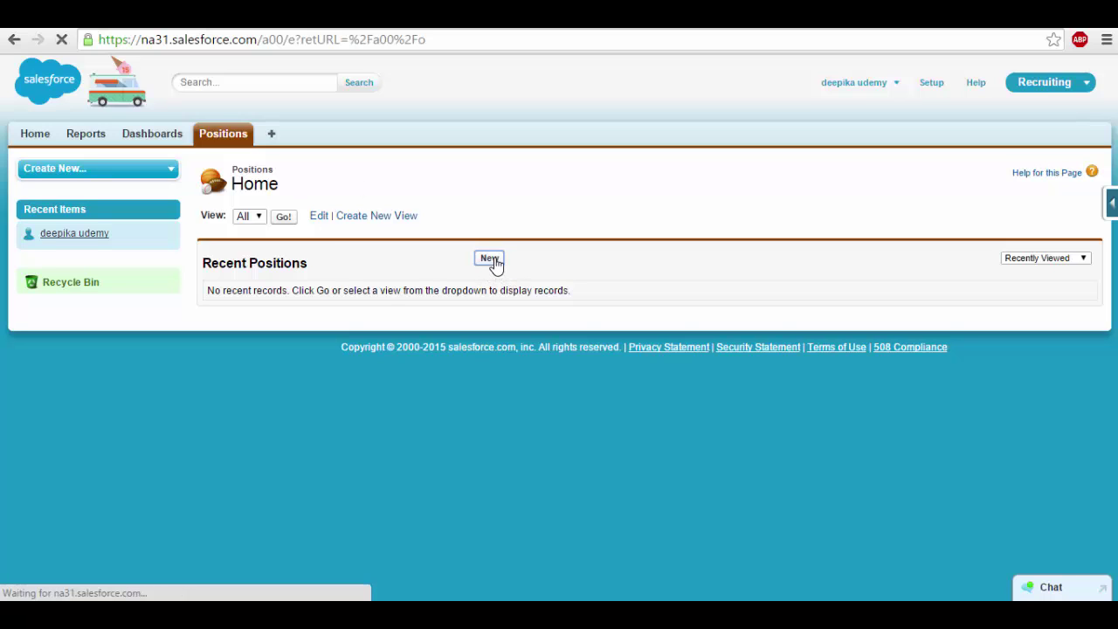
{"action": "left_click_drag", "start_coordinate": [305, 279], "coordinate": [361, 278]}
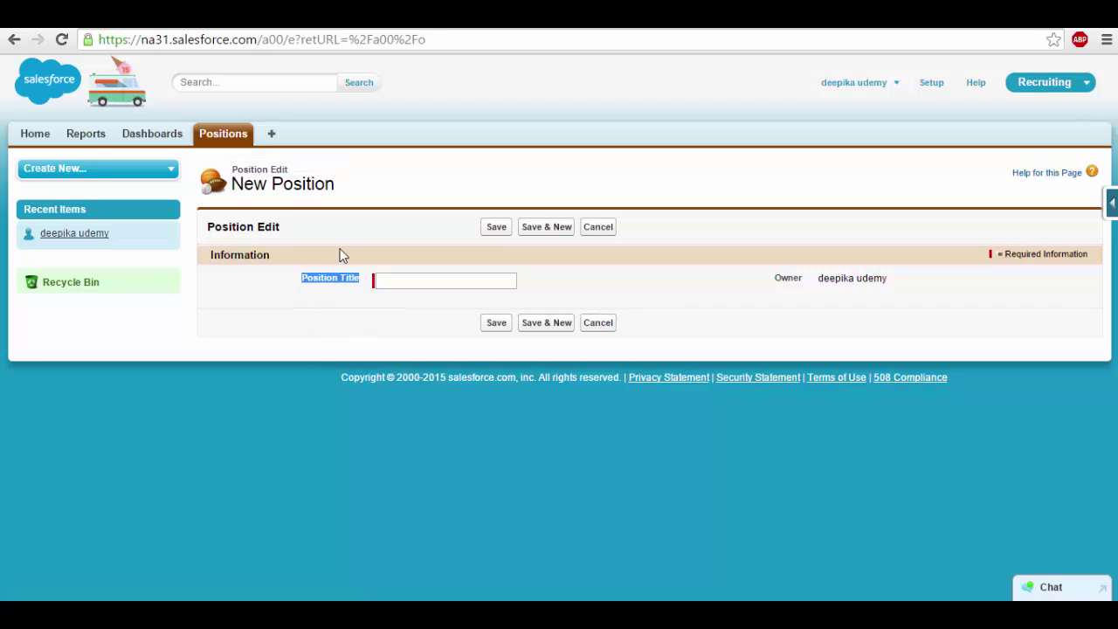
{"action": "left_click", "coordinate": [210, 139]}
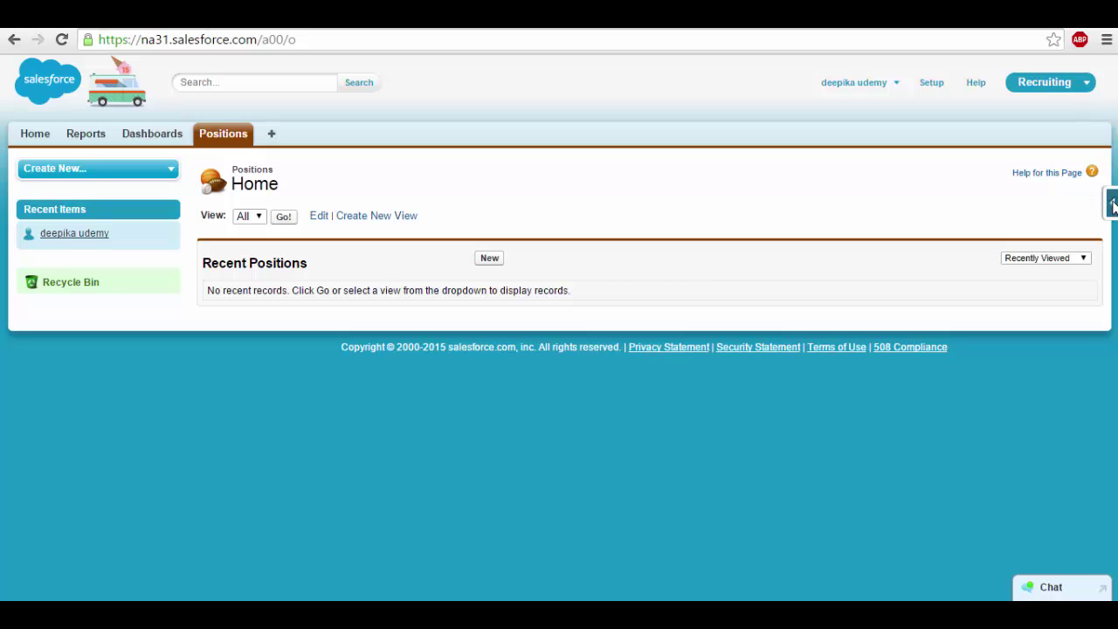
Step: From the Force.com quick access menu, start a new Position field with Text Area as its type
{"action": "left_click", "coordinate": [1113, 204]}
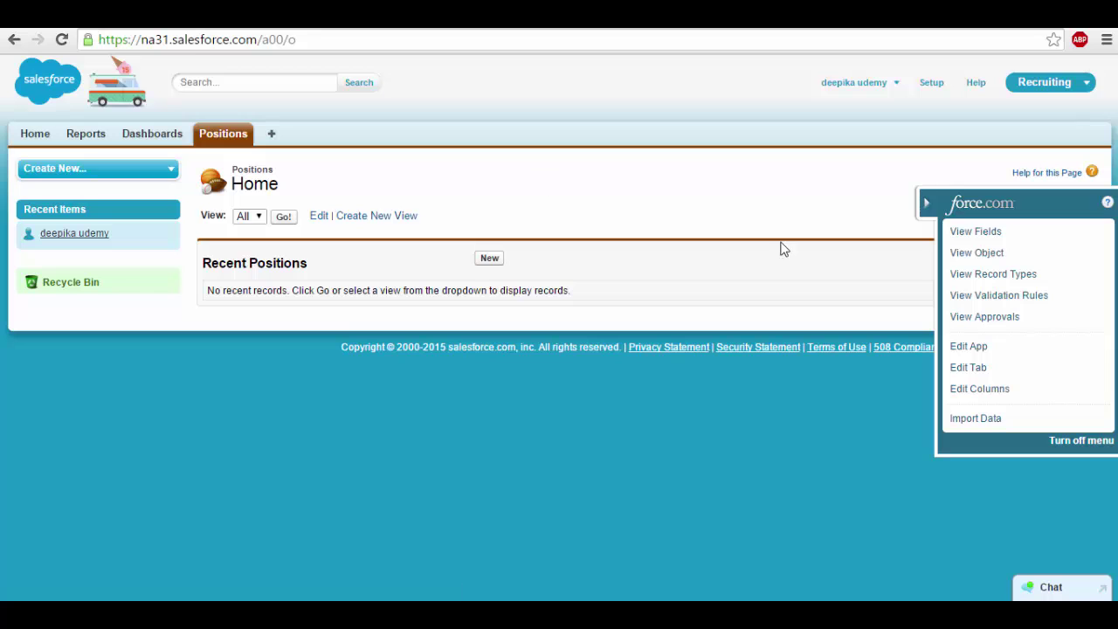
{"action": "left_click", "coordinate": [1092, 234]}
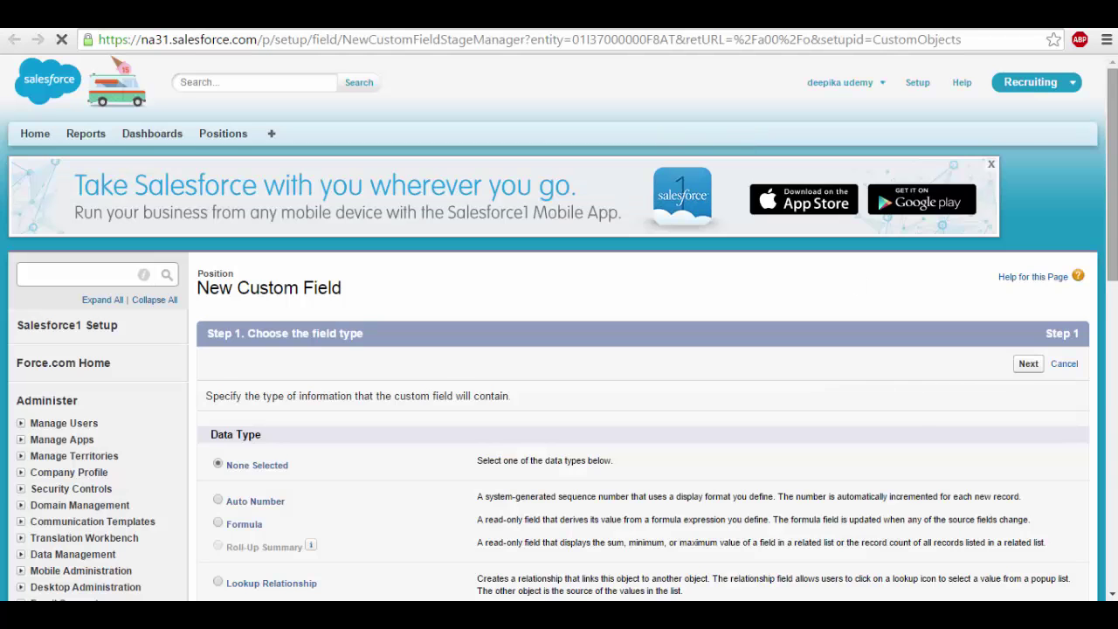
{"action": "scroll", "coordinate": [493, 368], "scroll_direction": "down", "scroll_amount": 2}
{"action": "scroll", "coordinate": [562, 224], "scroll_direction": "down", "scroll_amount": 3}
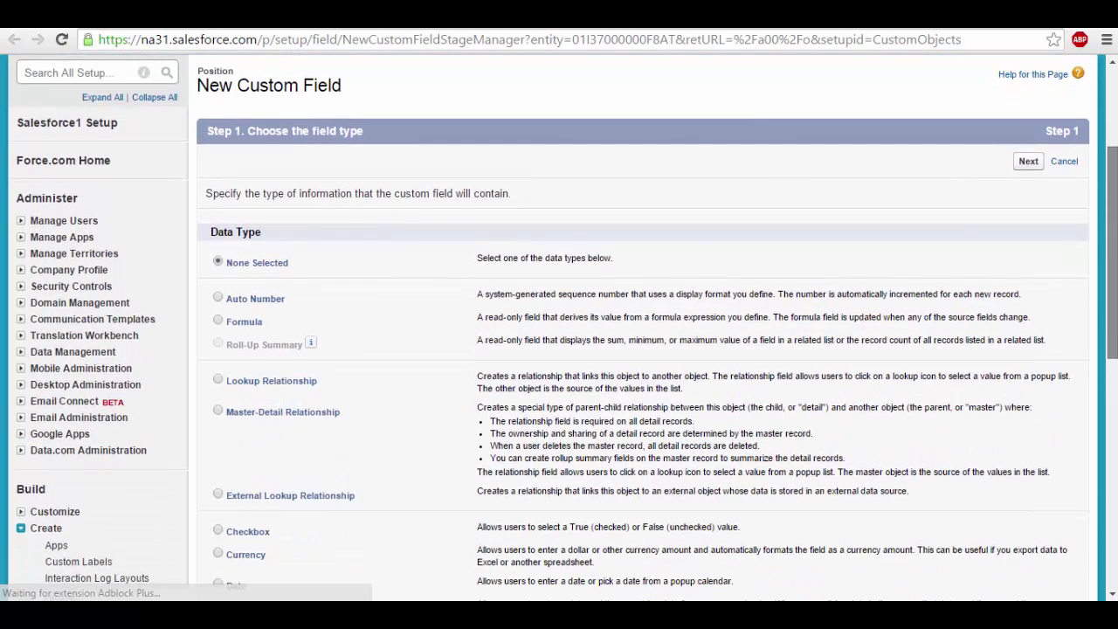
{"action": "scroll", "coordinate": [564, 327], "scroll_direction": "down", "scroll_amount": 3}
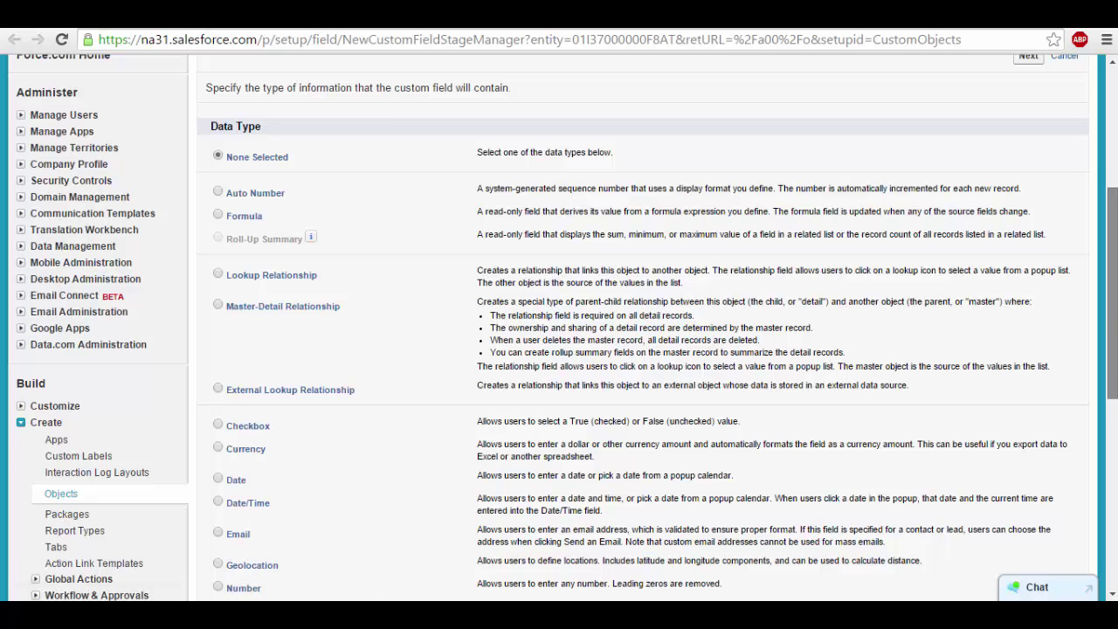
{"action": "scroll", "coordinate": [1114, 324], "scroll_direction": "up", "scroll_amount": 2}
{"action": "scroll", "coordinate": [1114, 324], "scroll_direction": "down", "scroll_amount": 3}
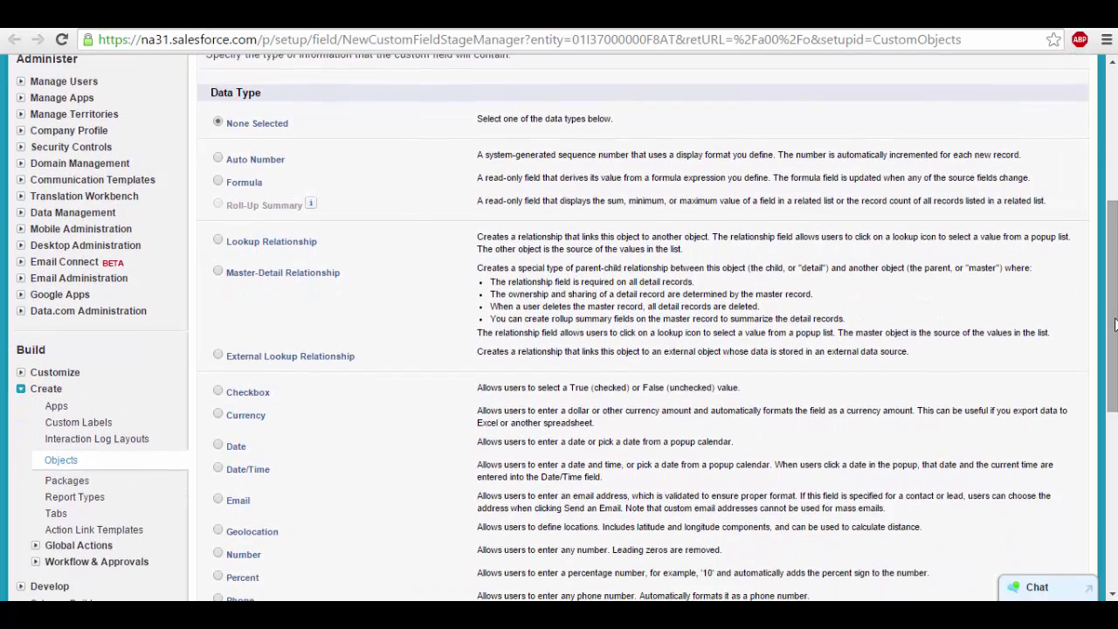
{"action": "left_click_drag", "start_coordinate": [1108, 312], "coordinate": [1111, 343]}
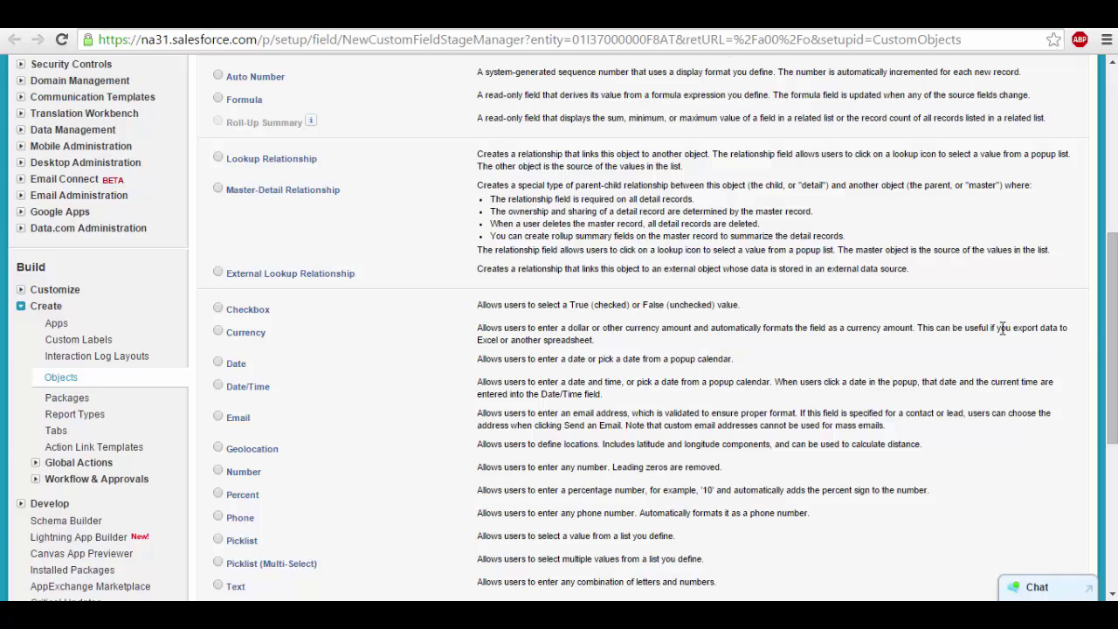
{"action": "left_click_drag", "start_coordinate": [1113, 349], "coordinate": [1112, 351]}
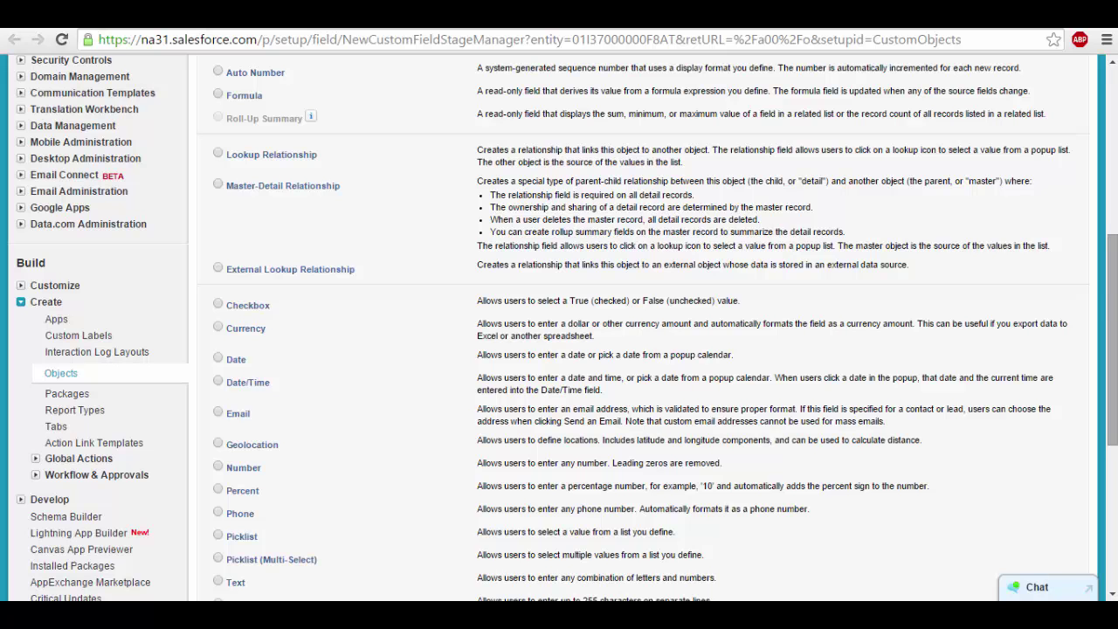
{"action": "left_click_drag", "start_coordinate": [1112, 316], "coordinate": [1116, 387]}
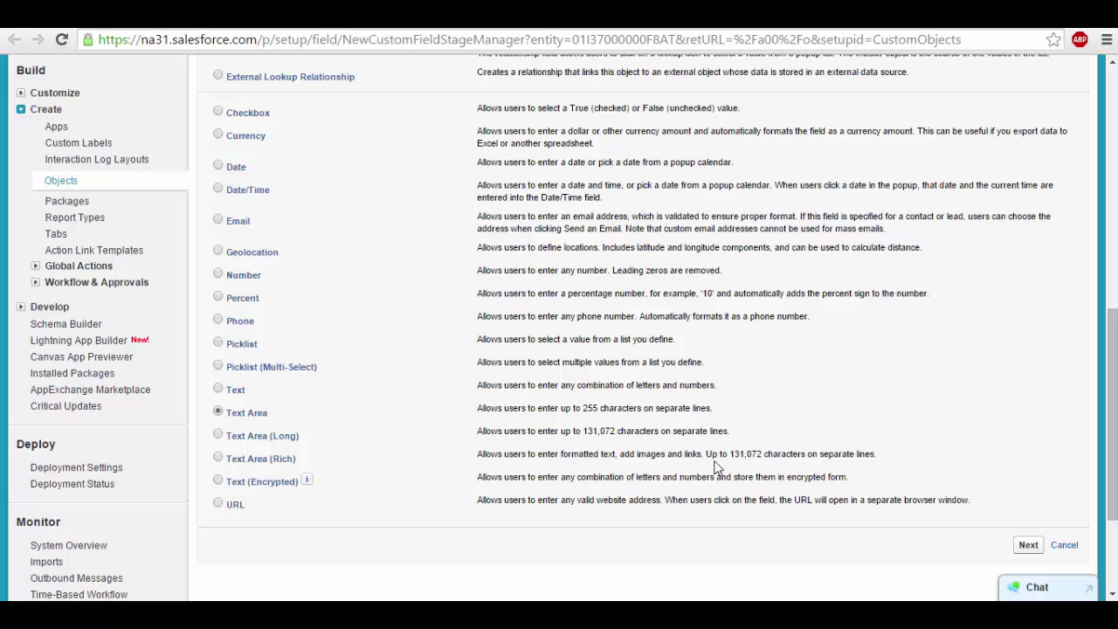
{"action": "left_click", "coordinate": [1029, 546]}
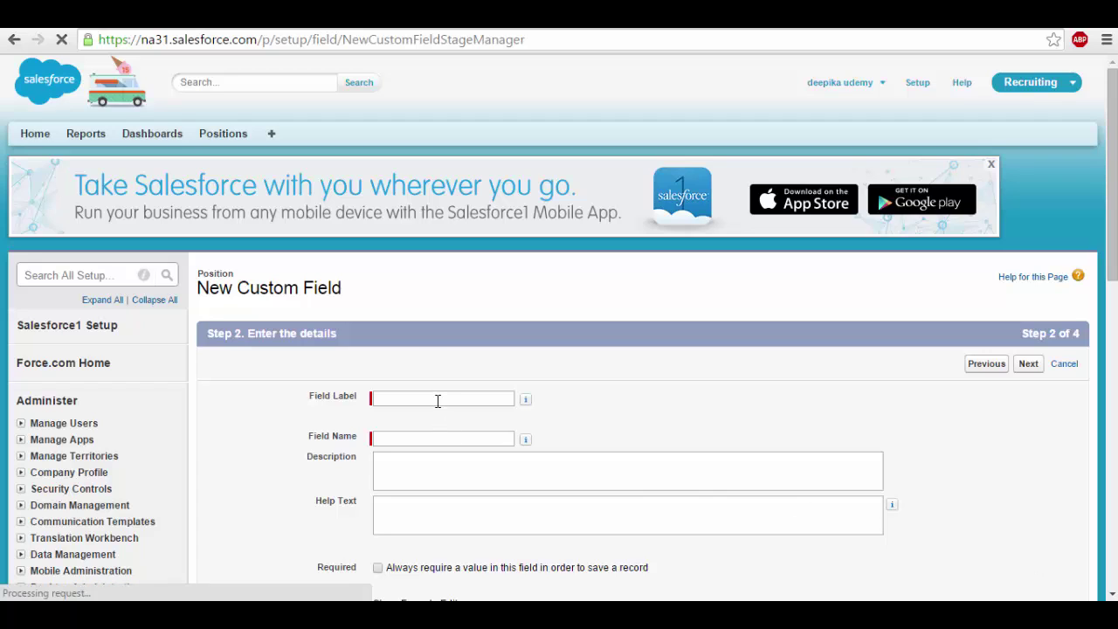
Step: Enter 'Job Description' as the field label so the Field Name fills in
{"action": "left_click", "coordinate": [437, 400]}
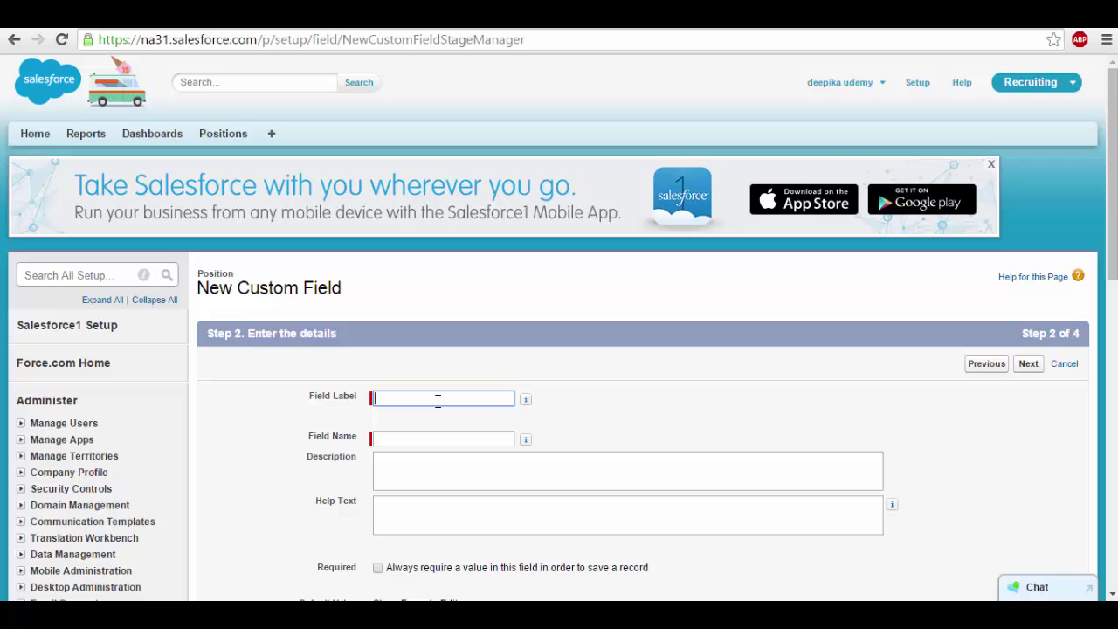
{"action": "type", "text": "Jp"}
{"action": "key", "text": "BackSpace"}
{"action": "type", "text": "ob De"}
{"action": "key", "text": "Down"}
{"action": "key", "text": "Return"}
{"action": "left_click_drag", "start_coordinate": [1112, 246], "coordinate": [1114, 322]}
Step: Keep the default field-level visibility and advance to the page layouts step
{"action": "left_click", "coordinate": [1028, 165]}
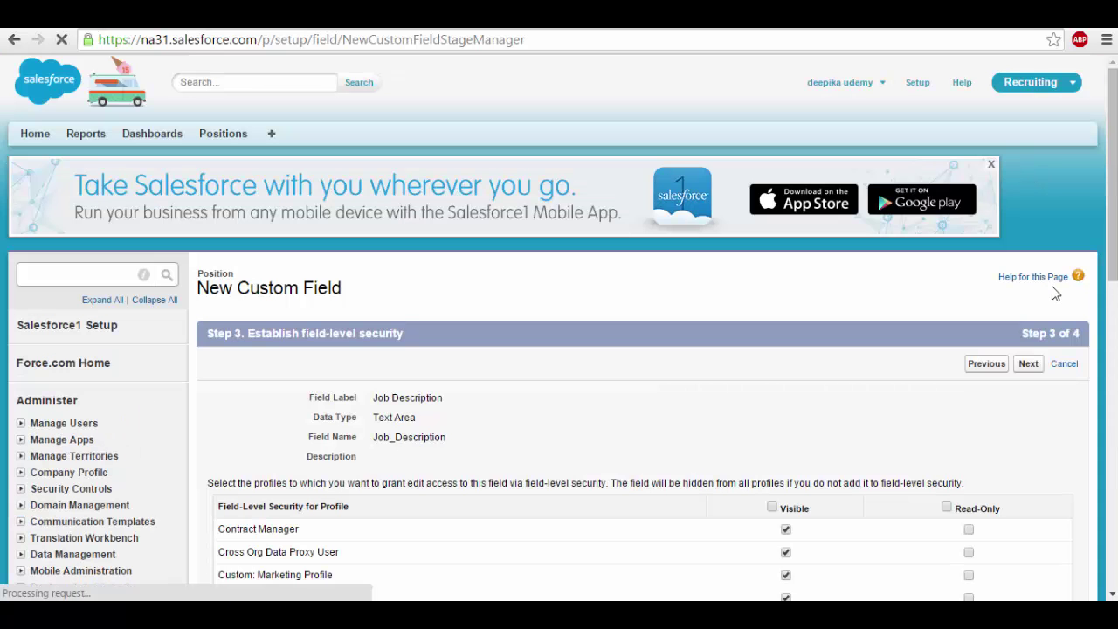
{"action": "scroll", "coordinate": [758, 310], "scroll_direction": "down", "scroll_amount": 3}
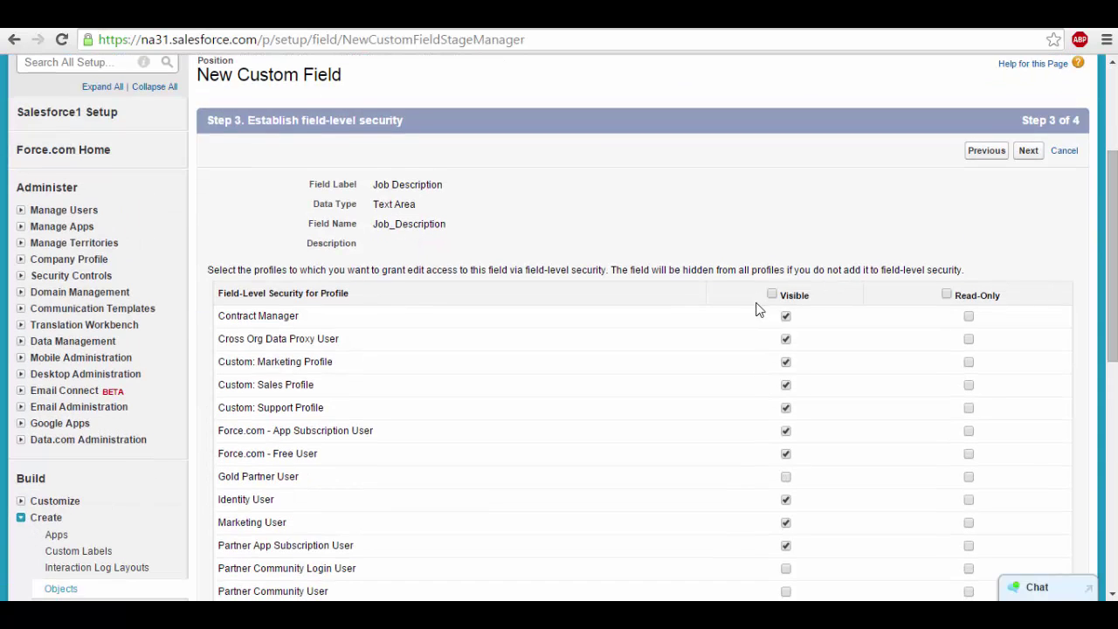
{"action": "left_click", "coordinate": [1028, 150]}
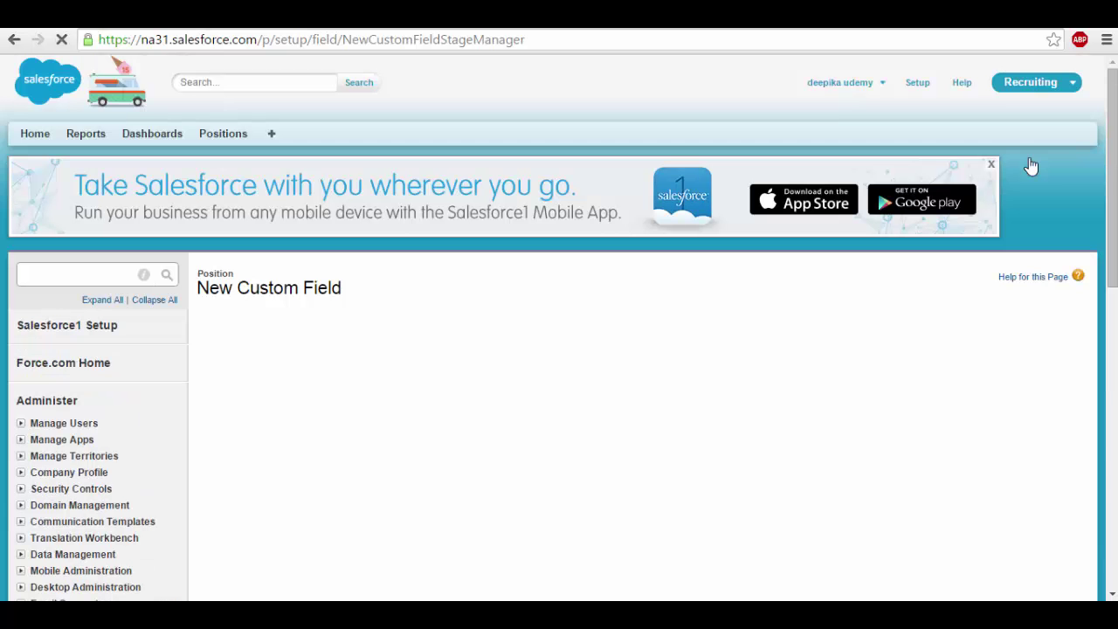
{"action": "scroll", "coordinate": [1117, 242], "scroll_direction": "down", "scroll_amount": 1}
{"action": "scroll", "coordinate": [1117, 242], "scroll_direction": "down", "scroll_amount": 2}
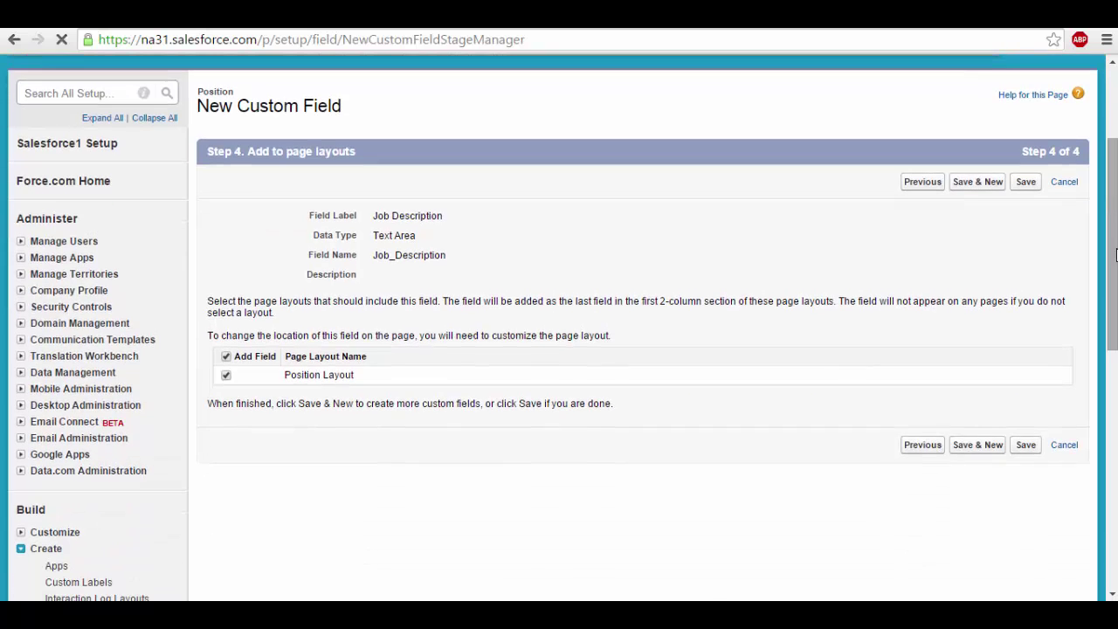
Step: Save Job Description and start another new field of type Currency
{"action": "left_click", "coordinate": [980, 446]}
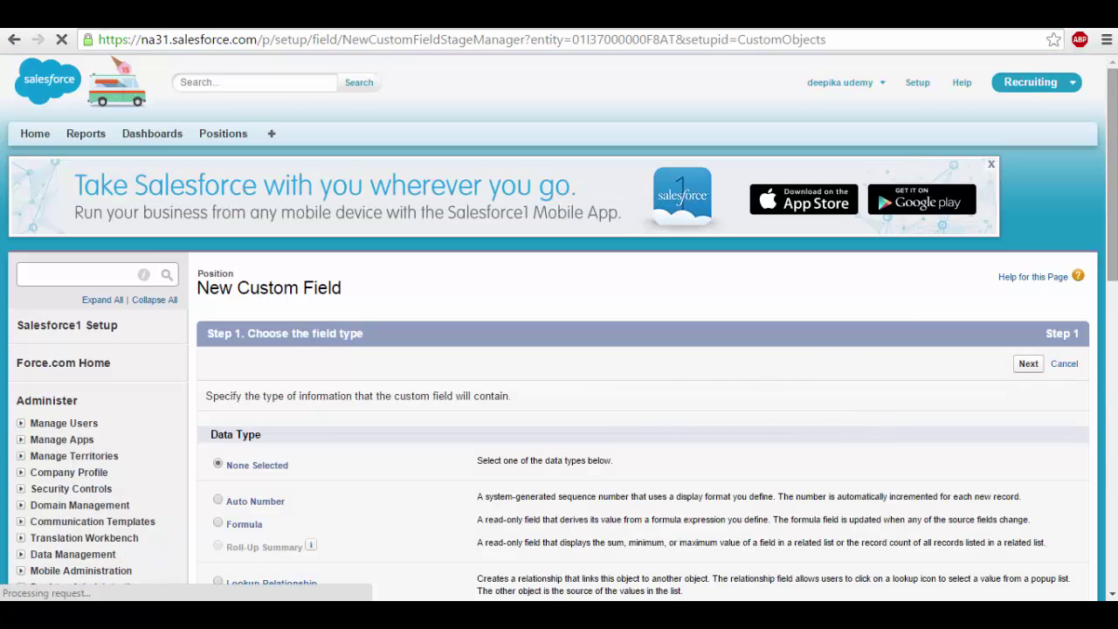
{"action": "scroll", "coordinate": [1117, 256], "scroll_direction": "down", "scroll_amount": 2}
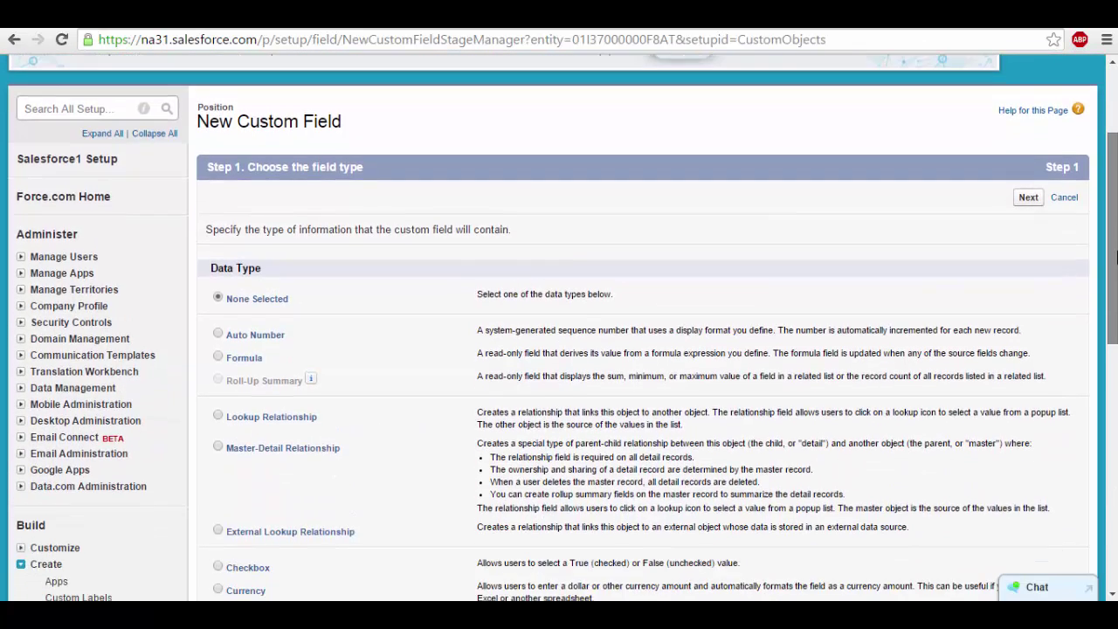
{"action": "scroll", "coordinate": [1117, 256], "scroll_direction": "down", "scroll_amount": 3}
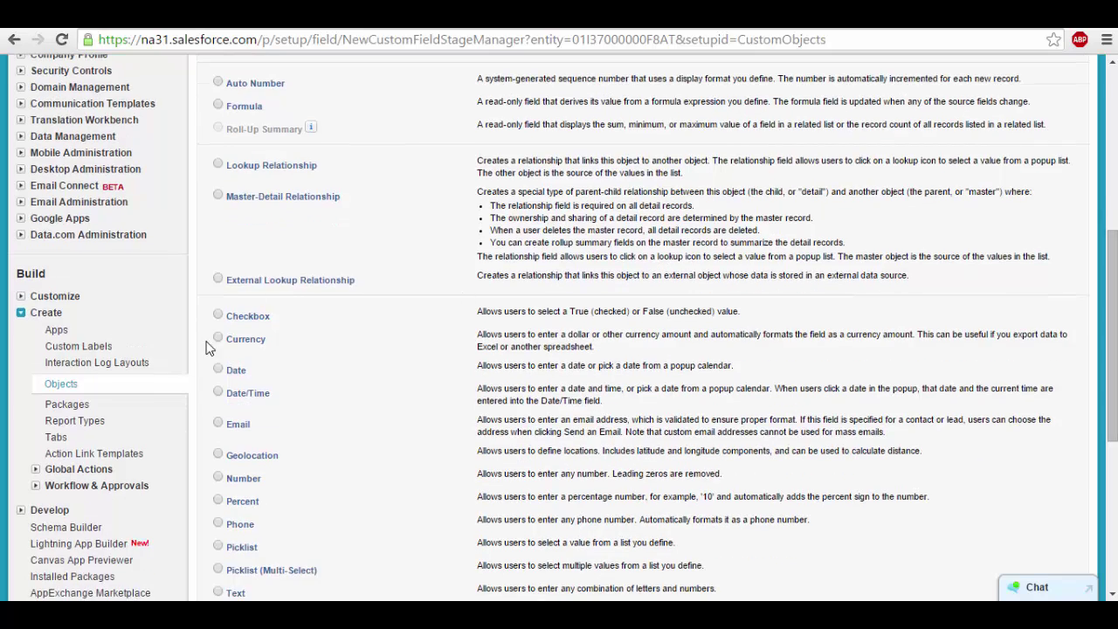
{"action": "scroll", "coordinate": [1051, 351], "scroll_direction": "down", "scroll_amount": 4}
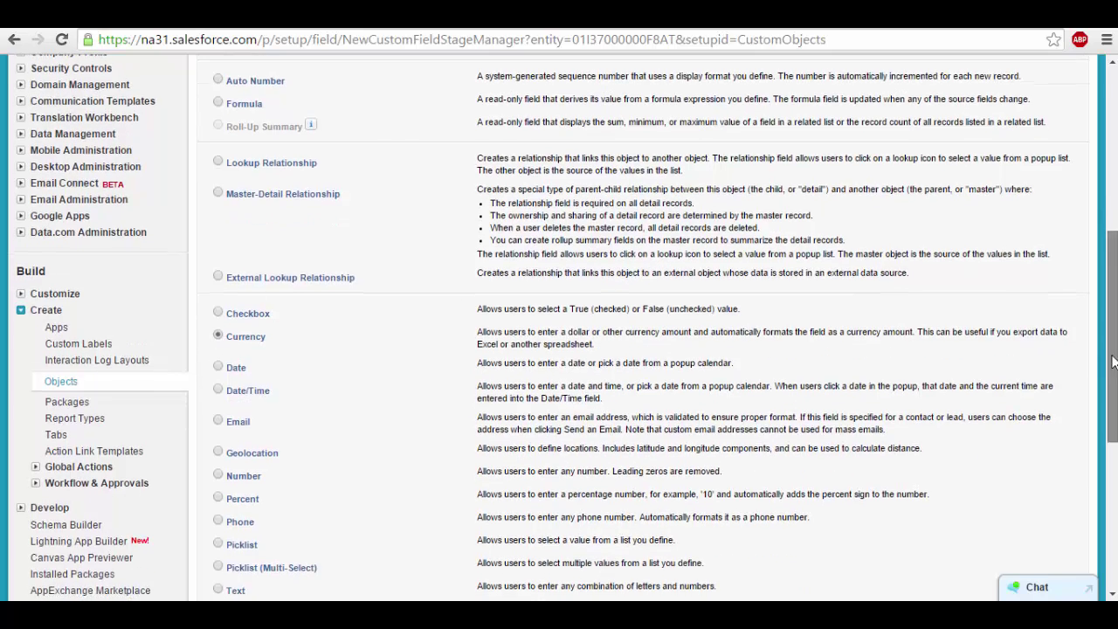
{"action": "left_click", "coordinate": [1031, 383]}
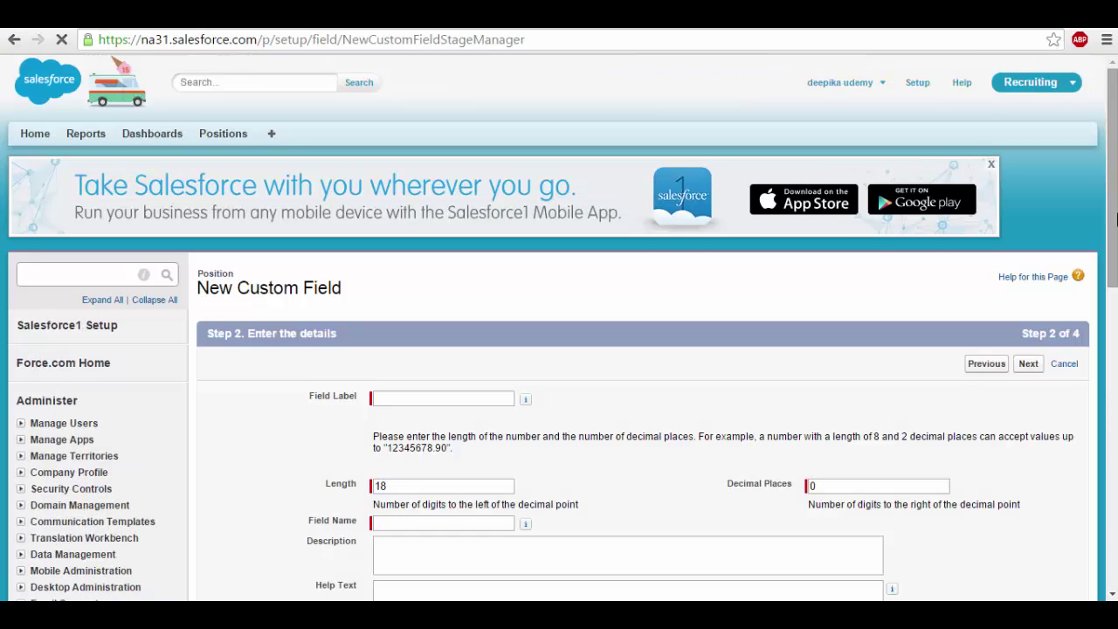
Step: Label the currency field 'Min Pay', keeping length 18 and 0 decimal places
{"action": "scroll", "coordinate": [476, 258], "scroll_direction": "down", "scroll_amount": 2}
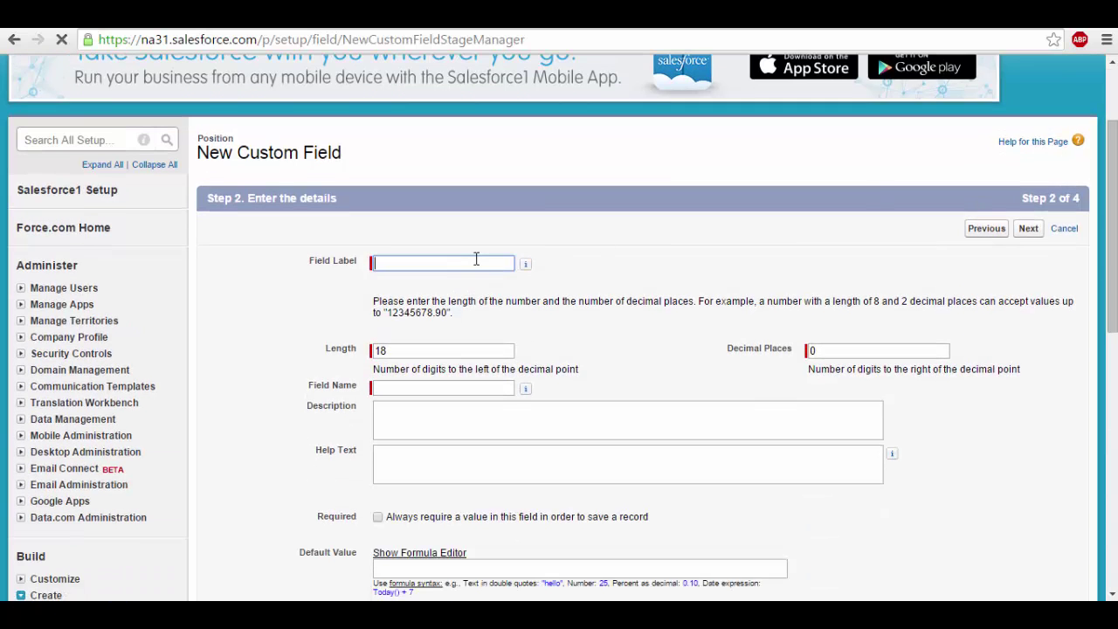
{"action": "type", "text": "Min Pay"}
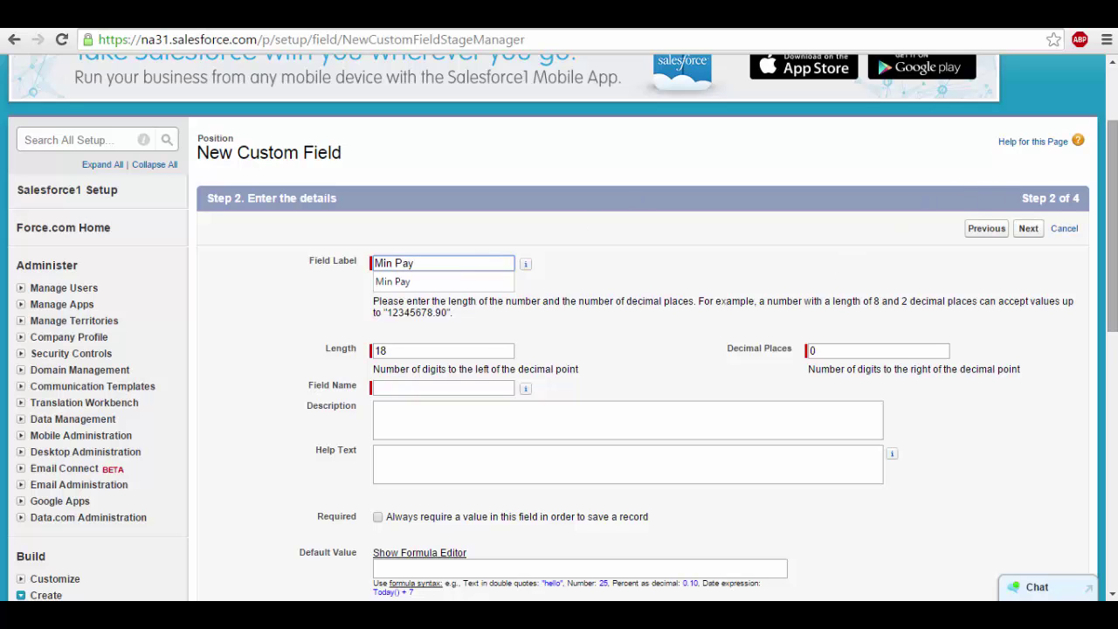
{"action": "scroll", "coordinate": [572, 243], "scroll_direction": "down", "scroll_amount": 2}
{"action": "left_click", "coordinate": [453, 276]}
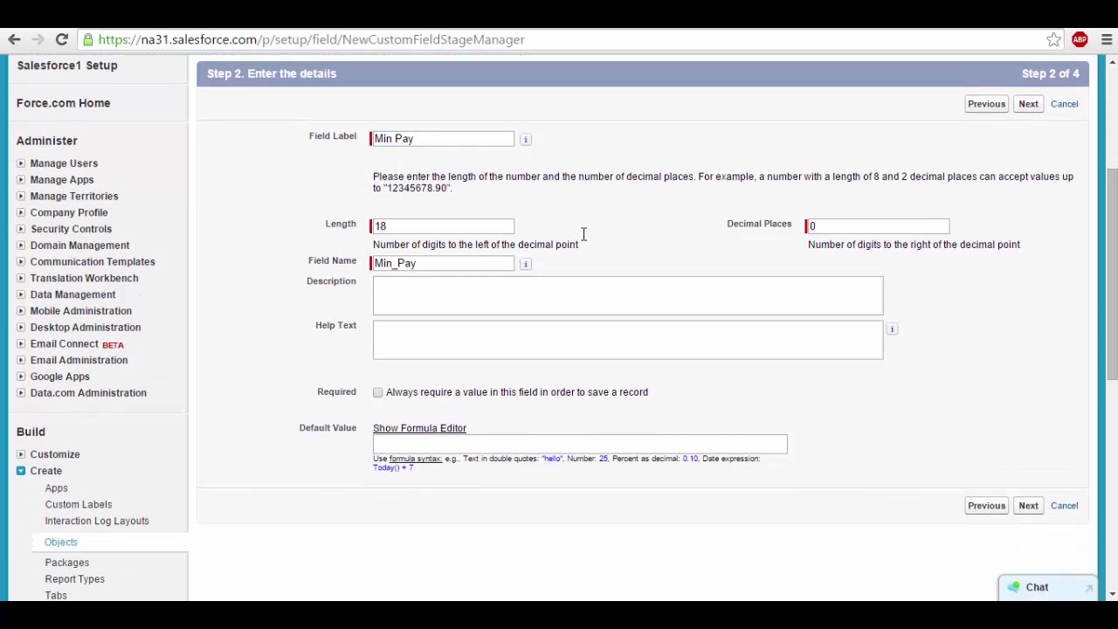
{"action": "left_click", "coordinate": [872, 225]}
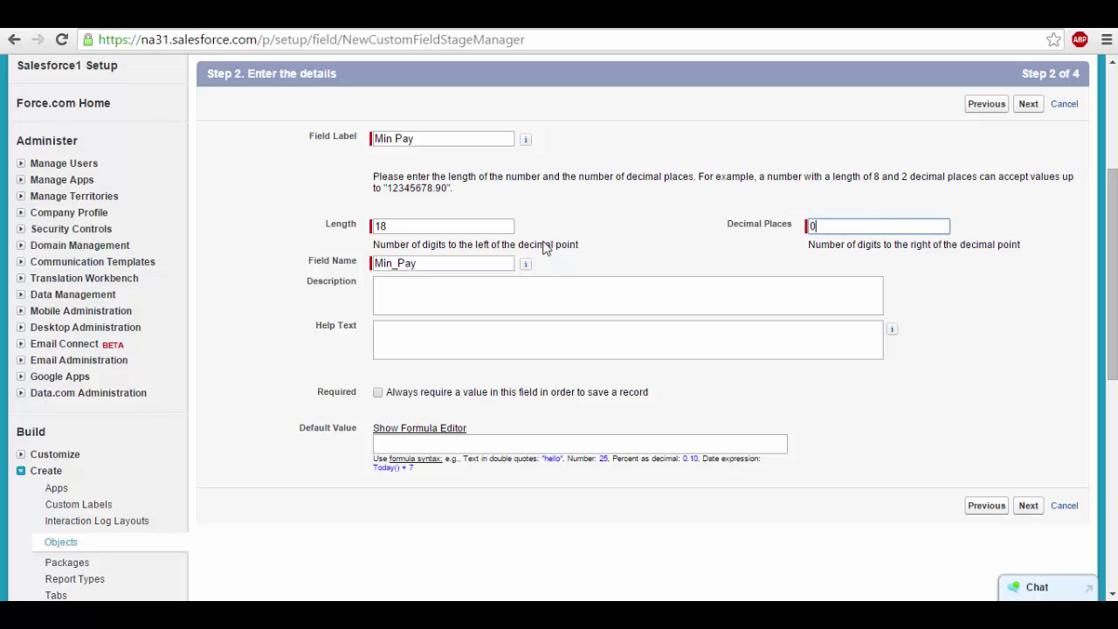
{"action": "left_click", "coordinate": [428, 140]}
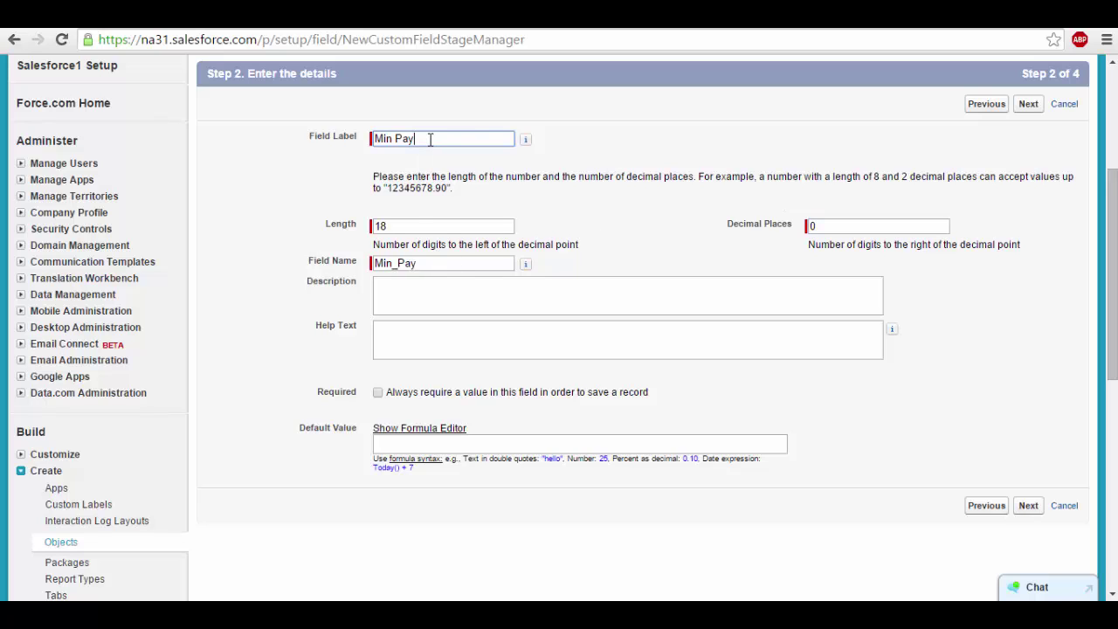
{"action": "left_click_drag", "start_coordinate": [421, 264], "coordinate": [368, 268]}
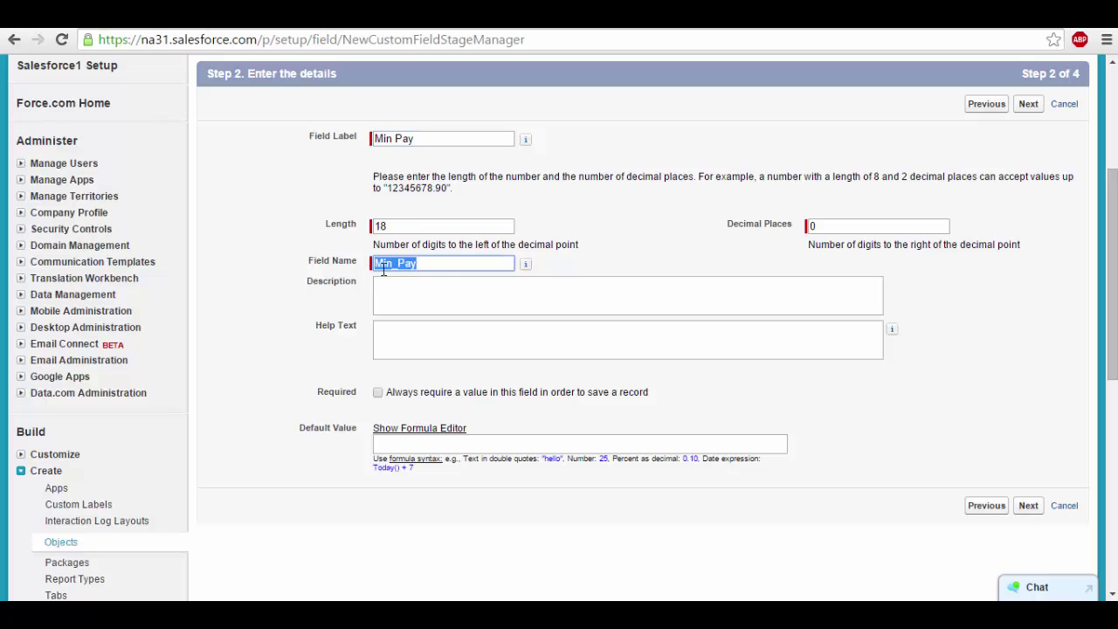
Step: Make Min Pay visible to all profiles and reach the page layouts step
{"action": "left_click", "coordinate": [1028, 507]}
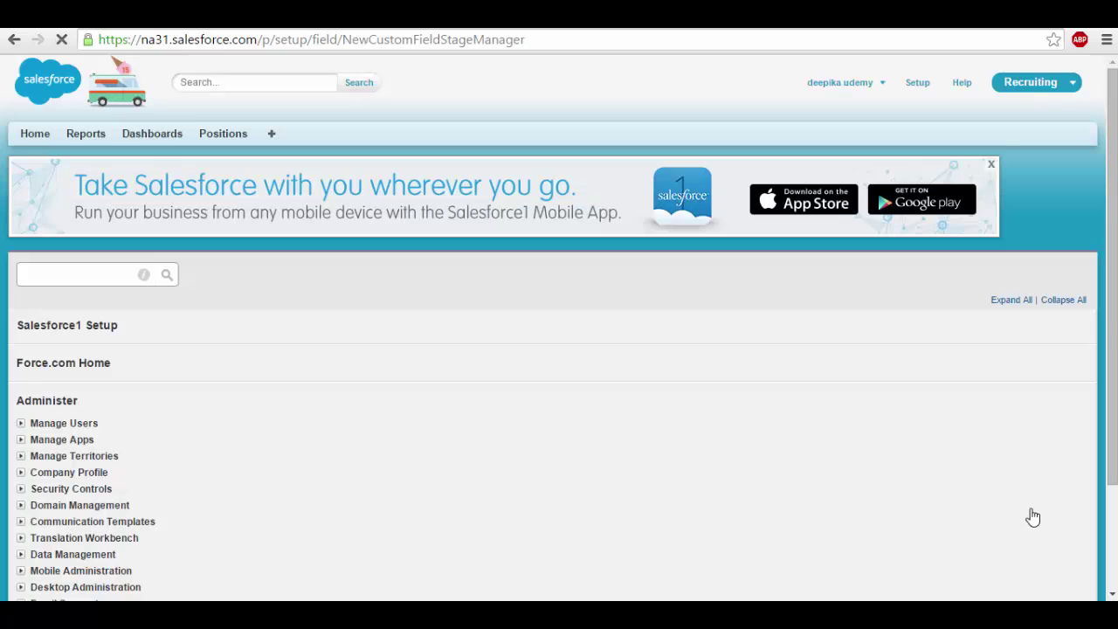
{"action": "scroll", "coordinate": [821, 375], "scroll_direction": "down", "scroll_amount": 2}
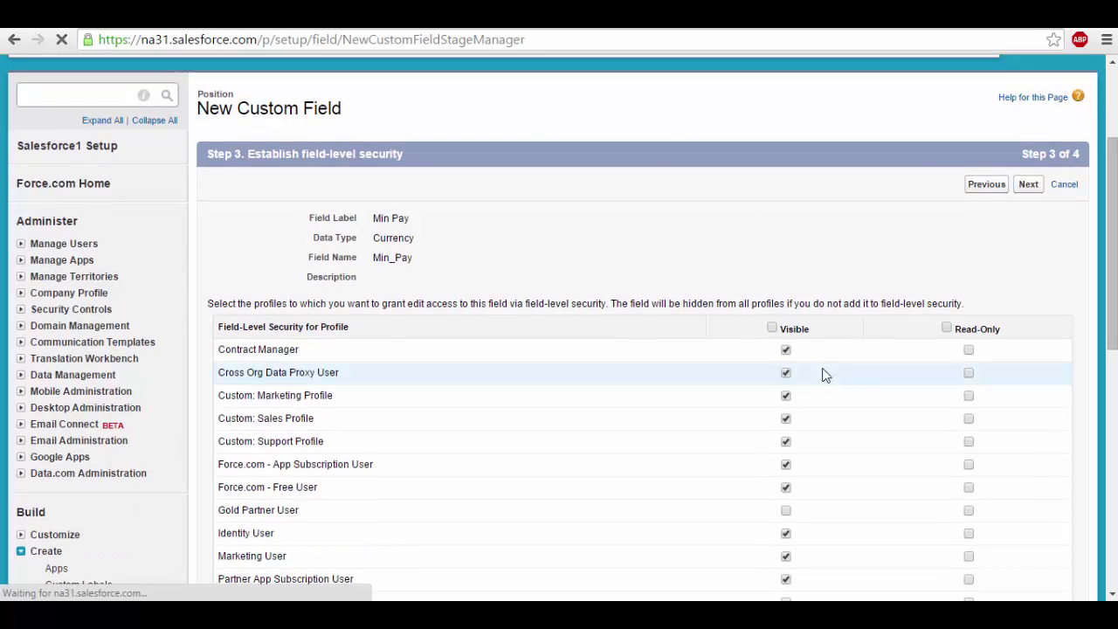
{"action": "left_click", "coordinate": [772, 328]}
{"action": "left_click", "coordinate": [1029, 184]}
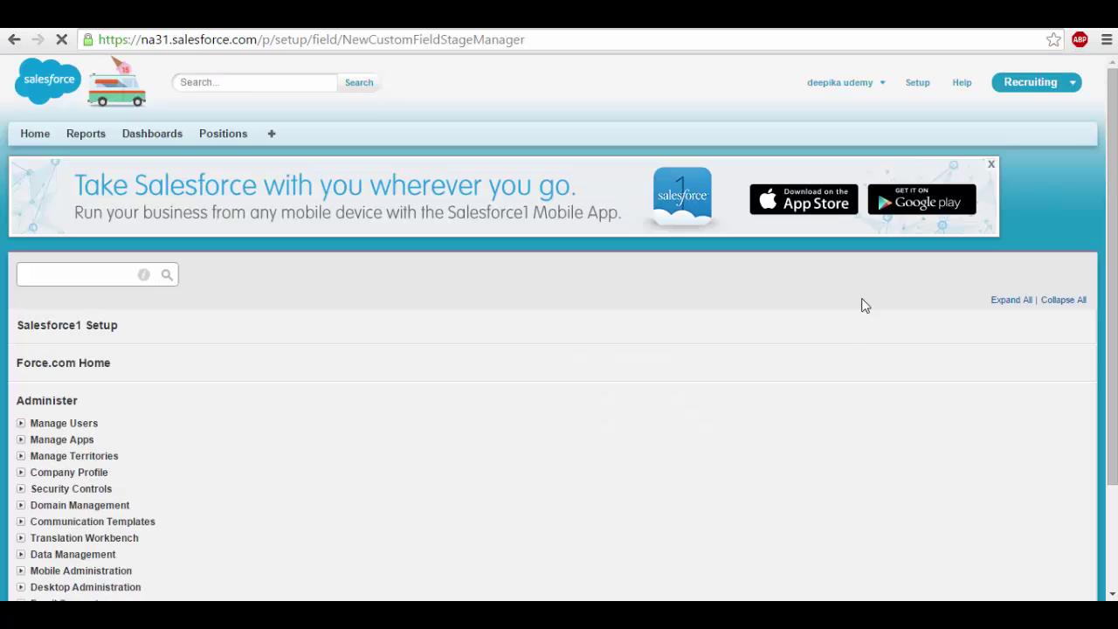
{"action": "scroll", "coordinate": [1022, 253], "scroll_direction": "down", "scroll_amount": 1}
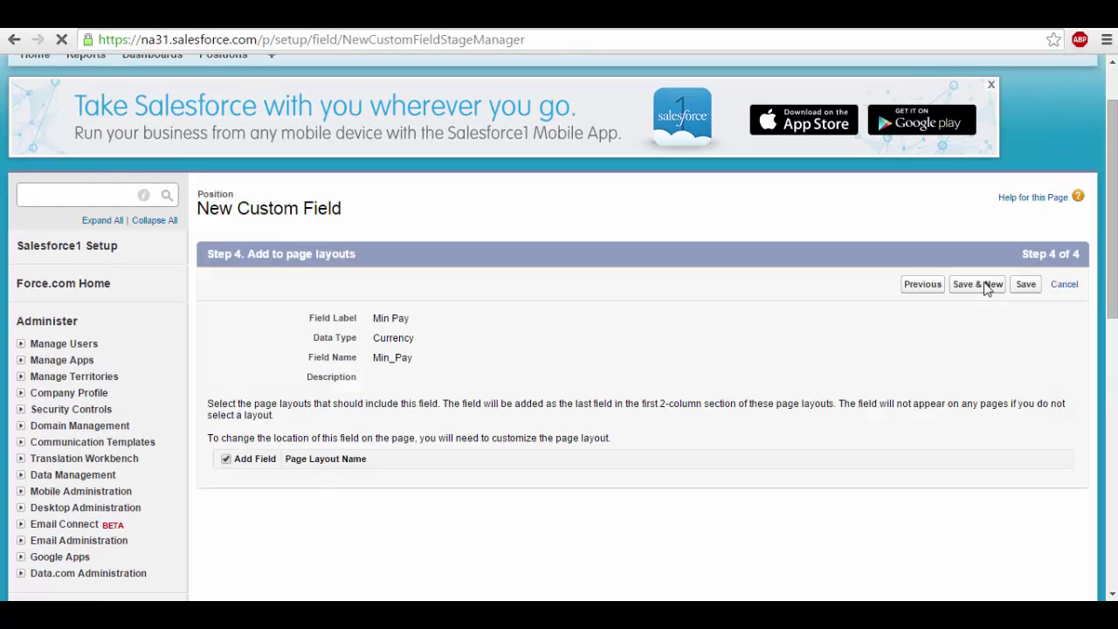
Step: Save Min Pay and start another new field of type Currency
{"action": "left_click", "coordinate": [983, 288]}
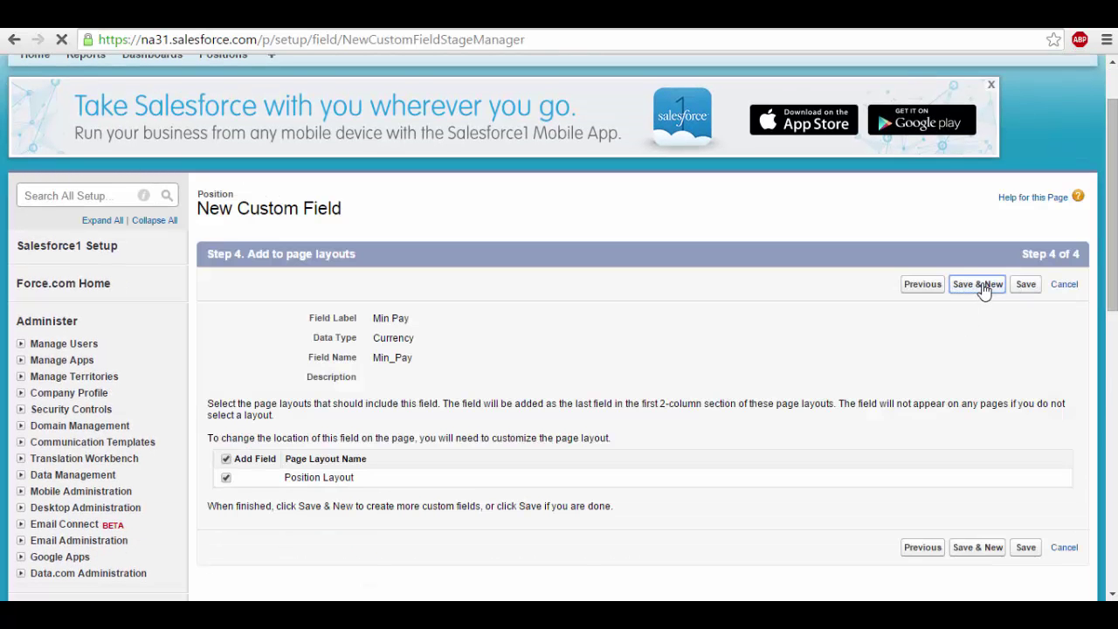
{"action": "scroll", "coordinate": [903, 244], "scroll_direction": "down", "scroll_amount": 1}
{"action": "scroll", "coordinate": [1048, 262], "scroll_direction": "down", "scroll_amount": 3}
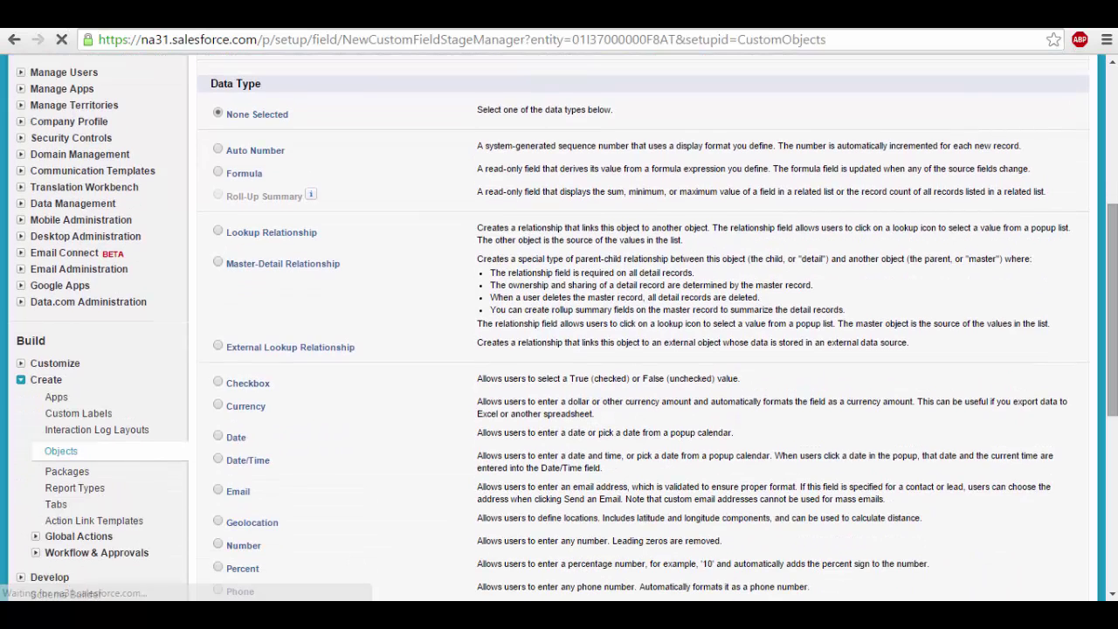
{"action": "left_click_drag", "start_coordinate": [1116, 290], "coordinate": [1117, 302]}
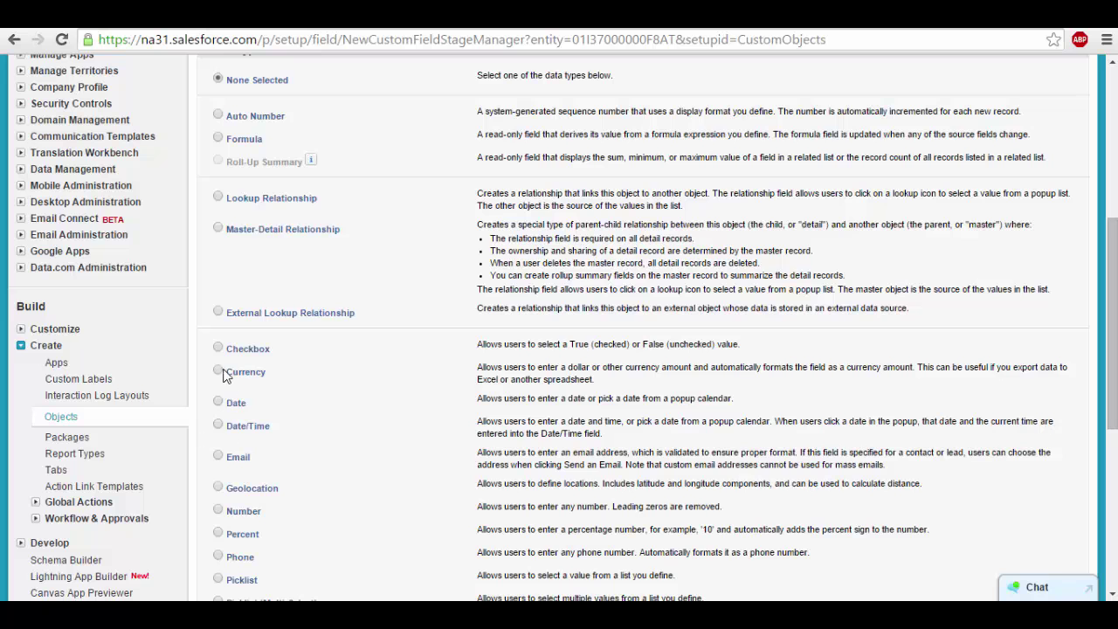
{"action": "scroll", "coordinate": [1029, 332], "scroll_direction": "down", "scroll_amount": 4}
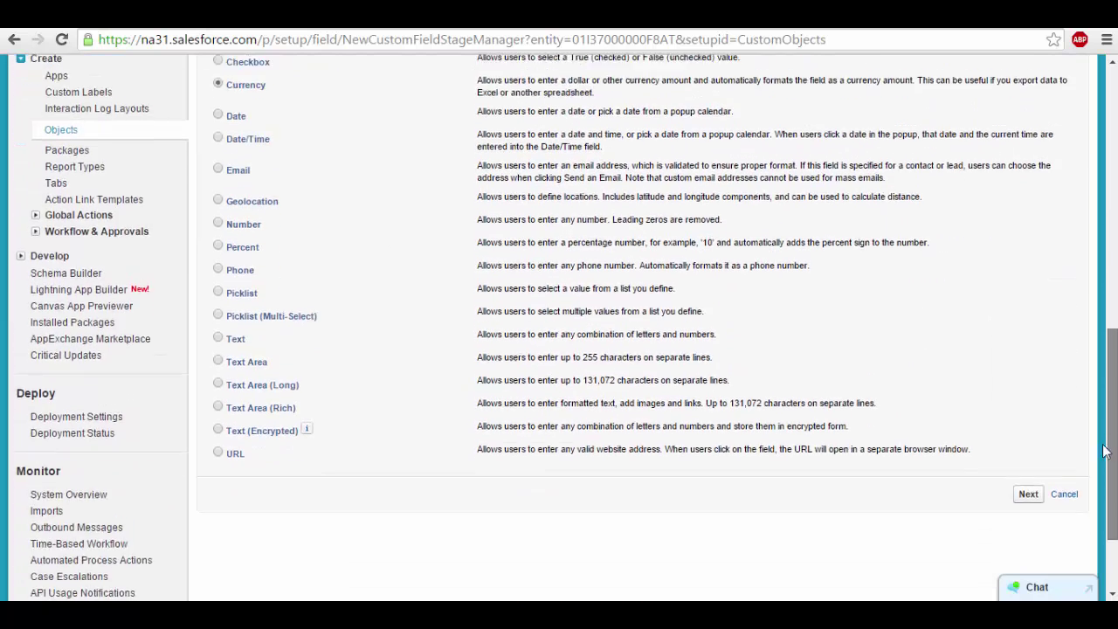
{"action": "left_click", "coordinate": [1028, 441]}
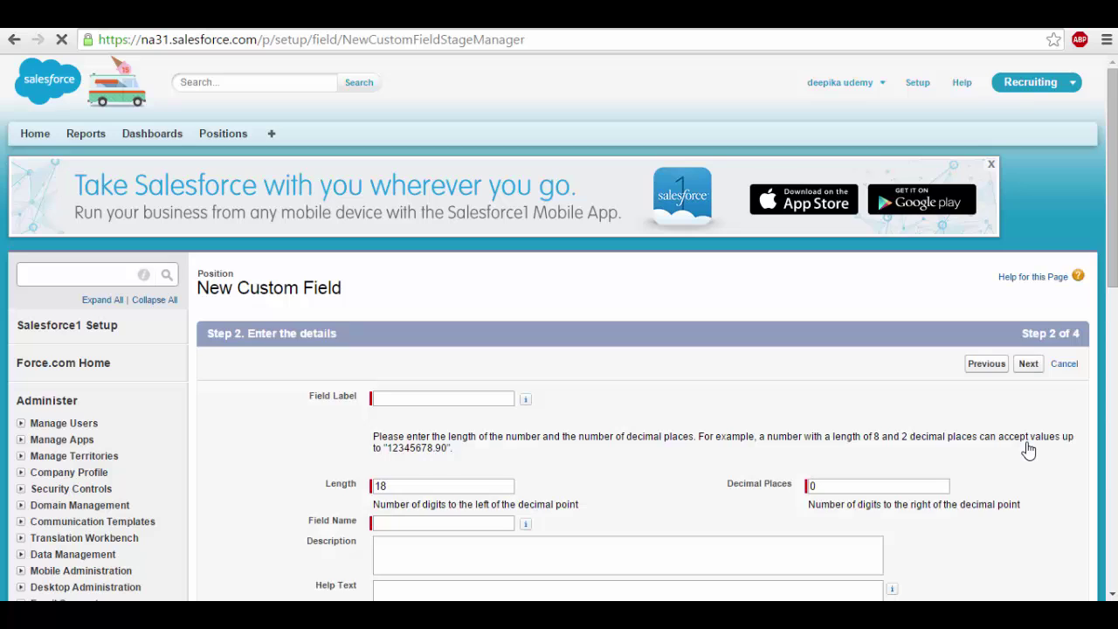
Step: Label the field 'Max Pay', make it visible to every profile, and reach the page layout step
{"action": "left_click", "coordinate": [455, 399]}
{"action": "type", "text": "Max"}
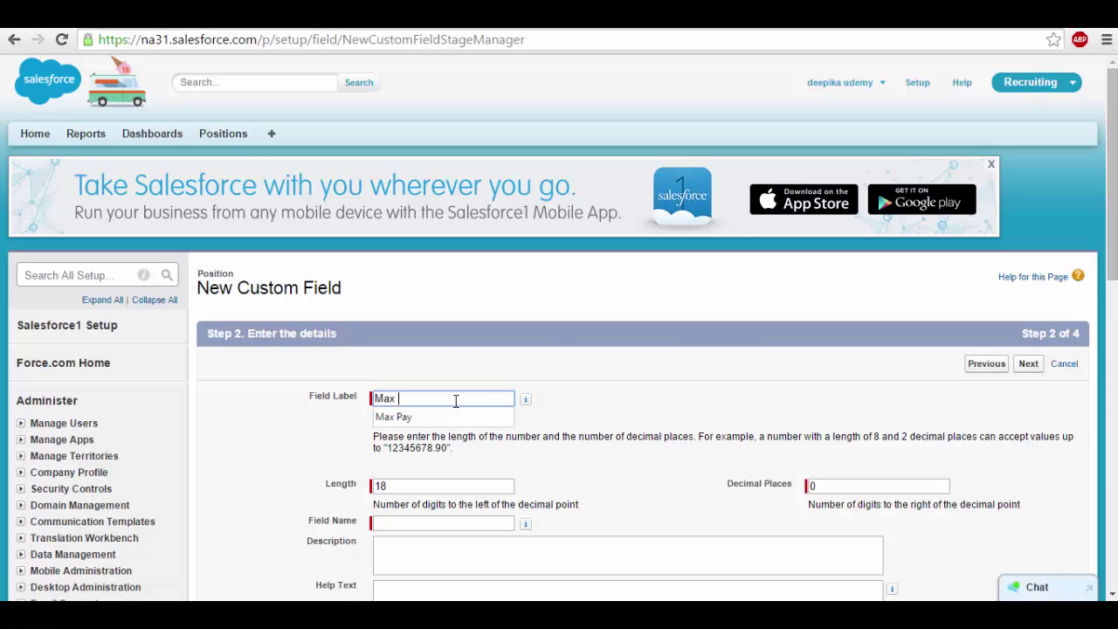
{"action": "key", "text": "Down"}
{"action": "key", "text": "Return"}
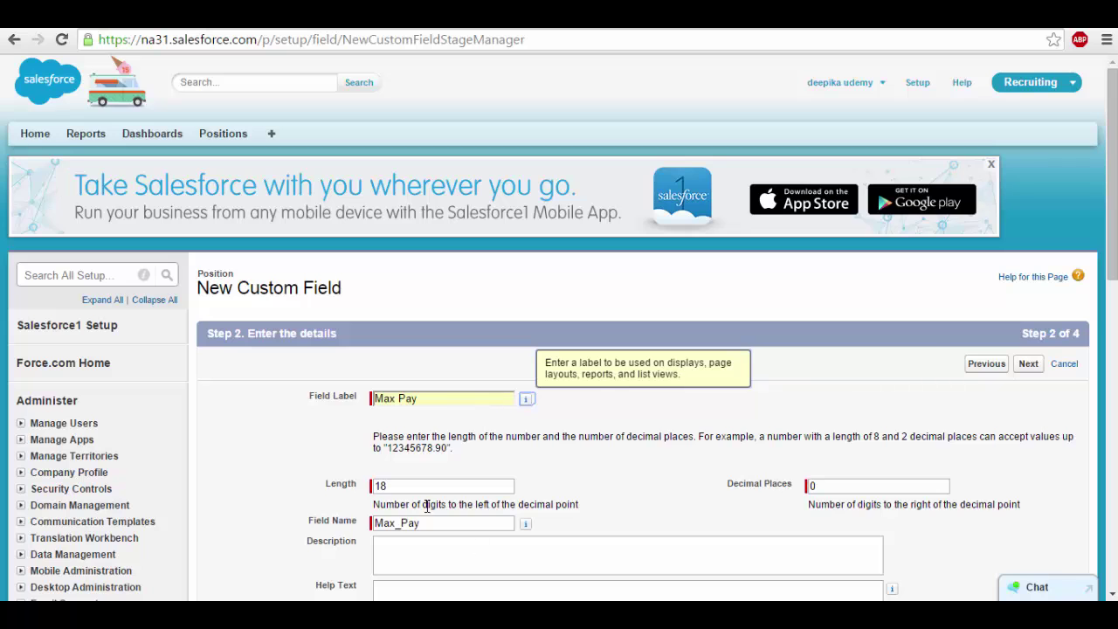
{"action": "scroll", "coordinate": [960, 352], "scroll_direction": "down", "scroll_amount": 5}
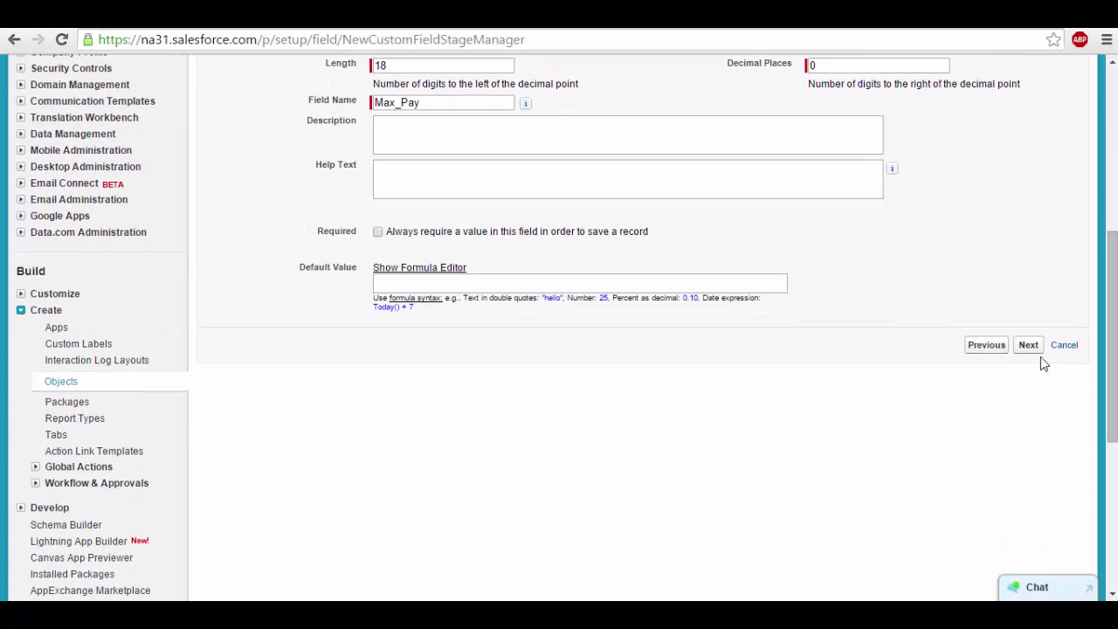
{"action": "left_click", "coordinate": [1029, 350]}
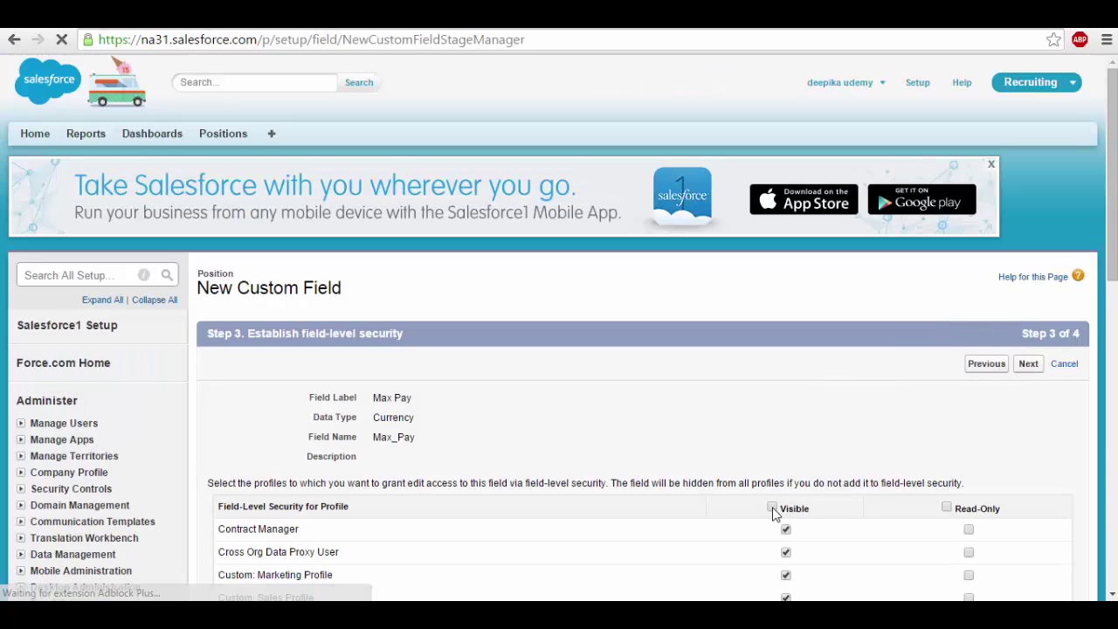
{"action": "left_click", "coordinate": [773, 507]}
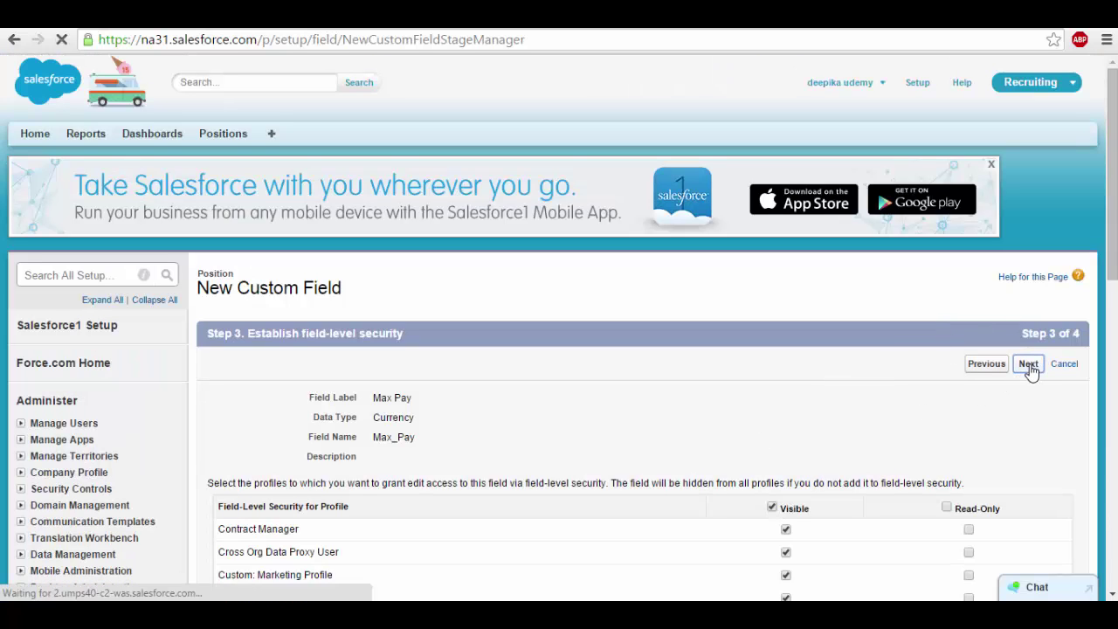
{"action": "left_click", "coordinate": [1029, 366]}
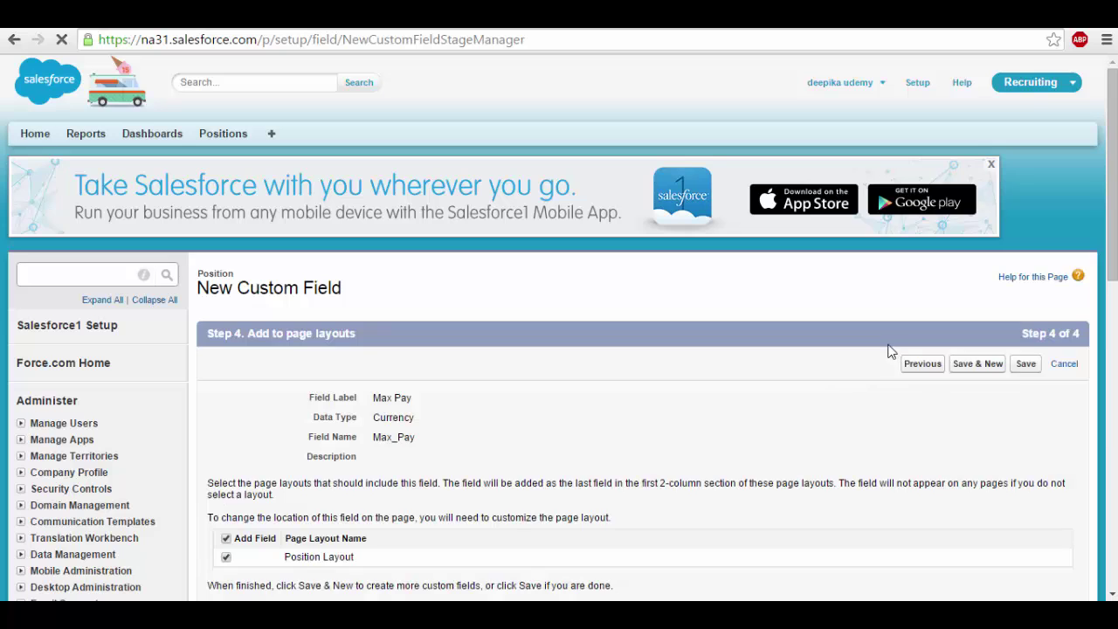
Step: Save Max Pay and start another new field of type Date
{"action": "left_click", "coordinate": [977, 364]}
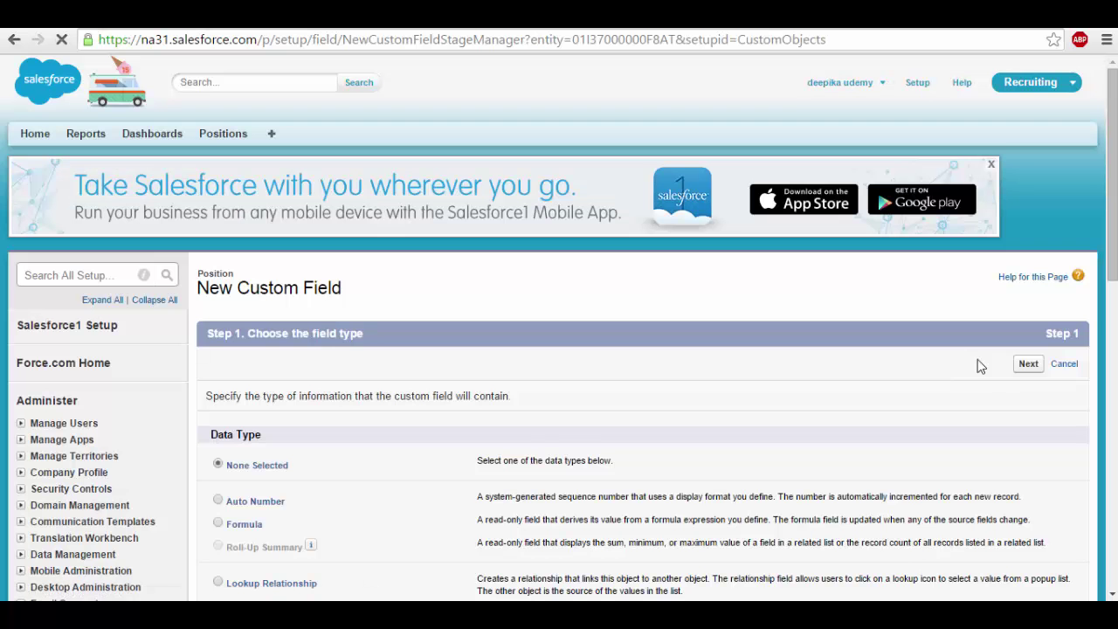
{"action": "scroll", "coordinate": [559, 332], "scroll_direction": "down", "scroll_amount": 5}
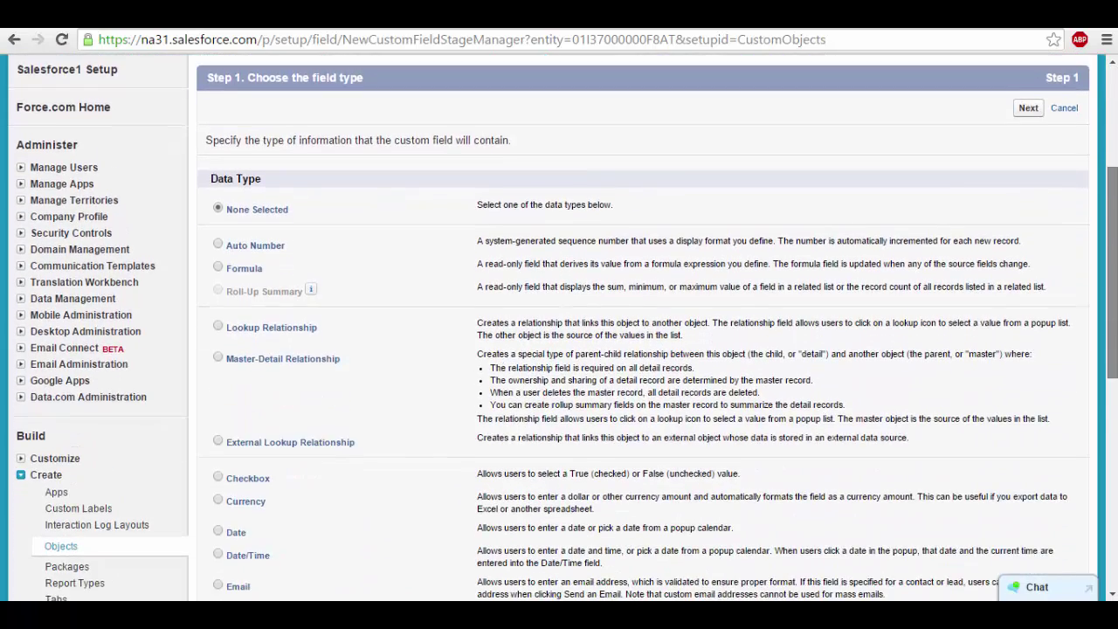
{"action": "scroll", "coordinate": [271, 375], "scroll_direction": "down", "scroll_amount": 2}
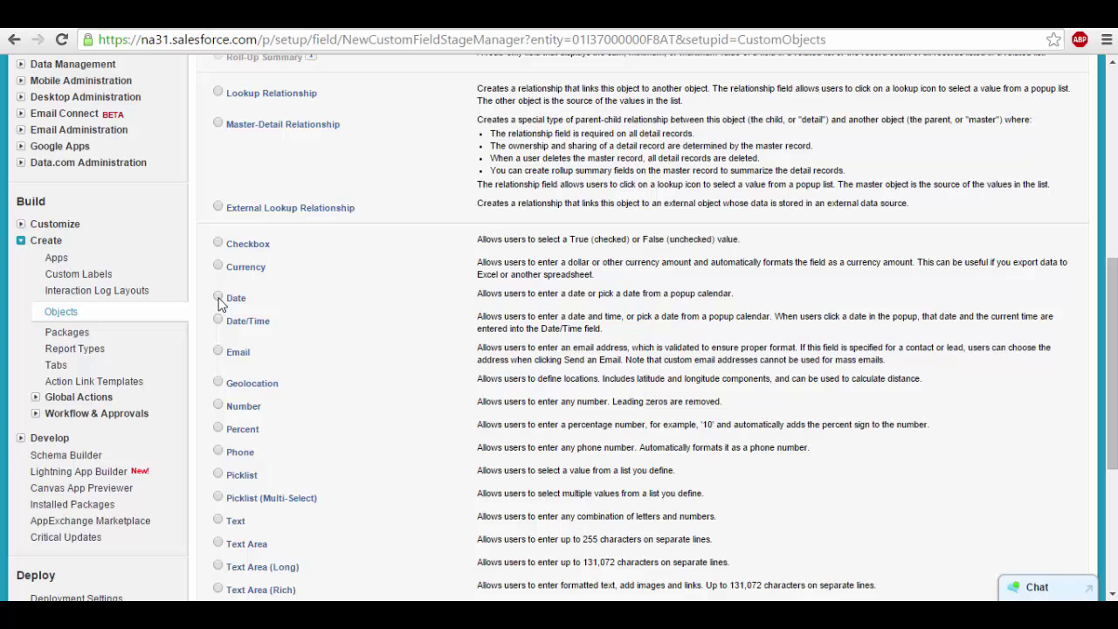
{"action": "scroll", "coordinate": [874, 367], "scroll_direction": "down", "scroll_amount": 4}
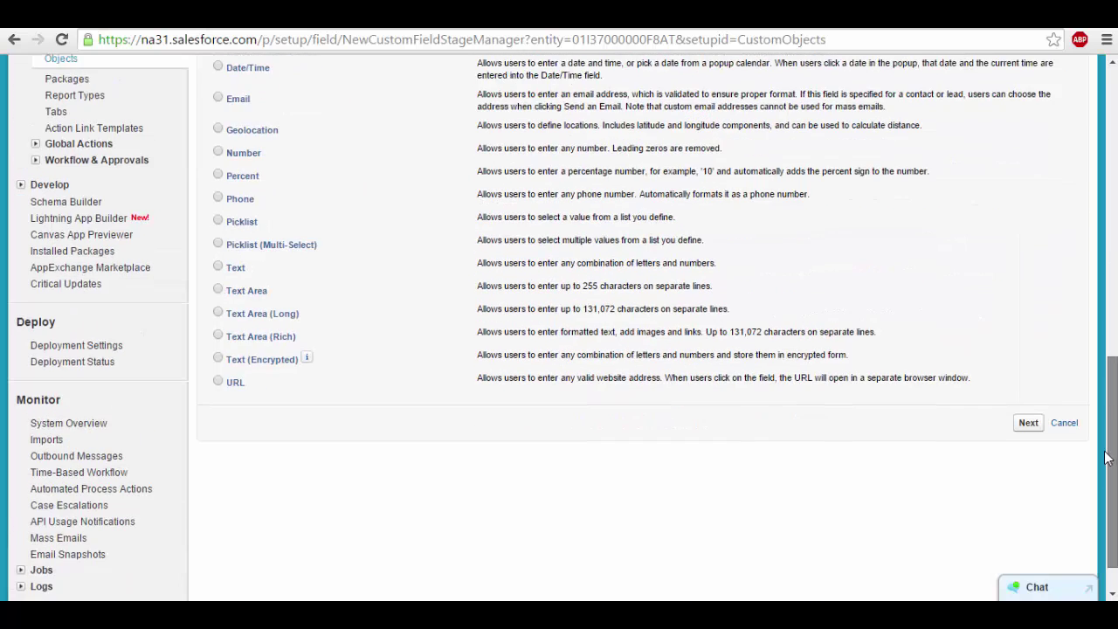
{"action": "left_click", "coordinate": [1030, 371]}
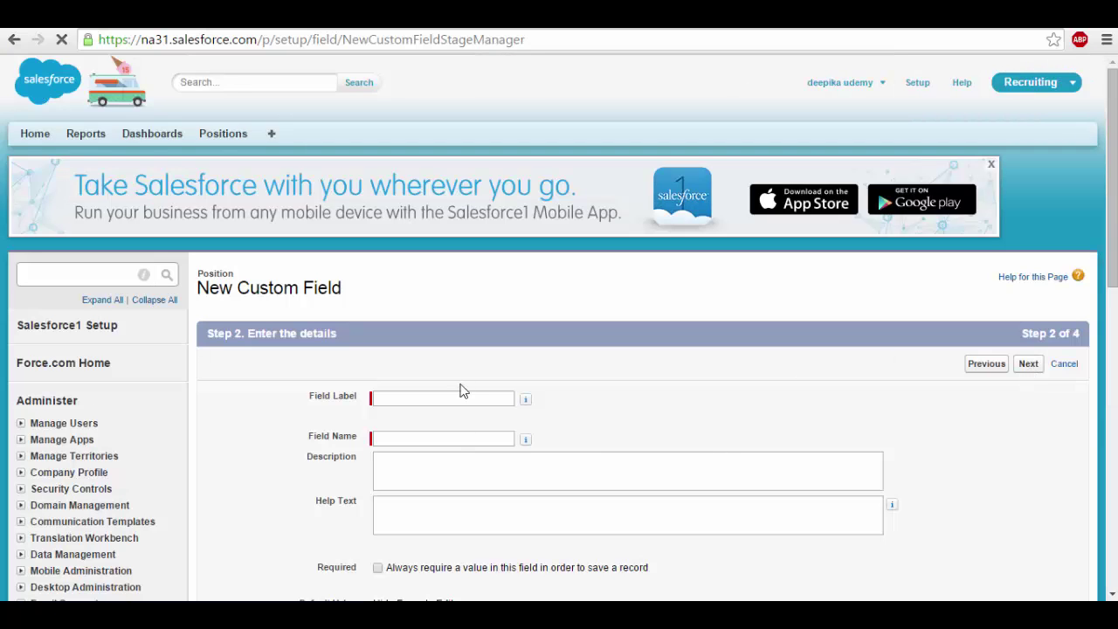
Step: Label the date field 'Open Date', make it visible to all profiles, and Save & New
{"action": "left_click", "coordinate": [458, 396]}
{"action": "type", "text": "Open"}
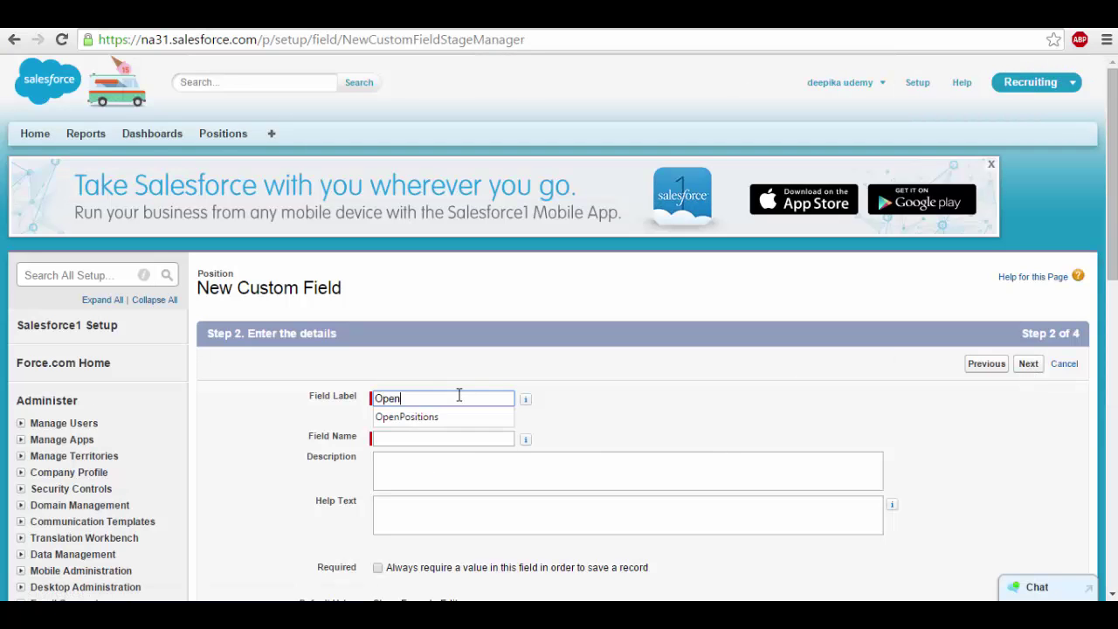
{"action": "type", "text": " Date"}
{"action": "key", "text": "Tab"}
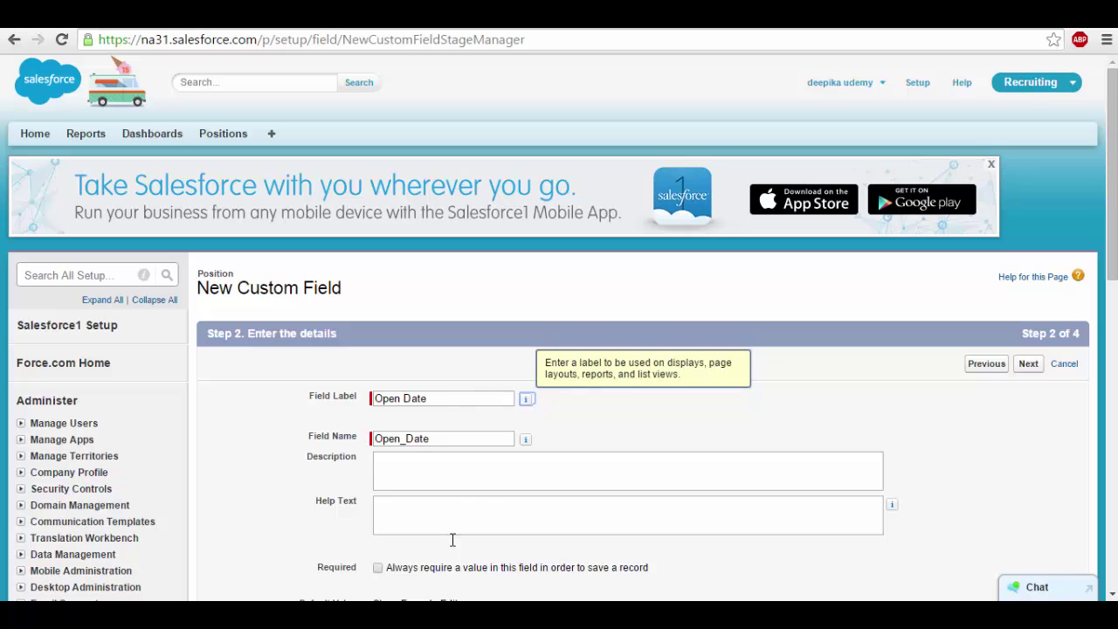
{"action": "left_click_drag", "start_coordinate": [1111, 227], "coordinate": [1109, 332]}
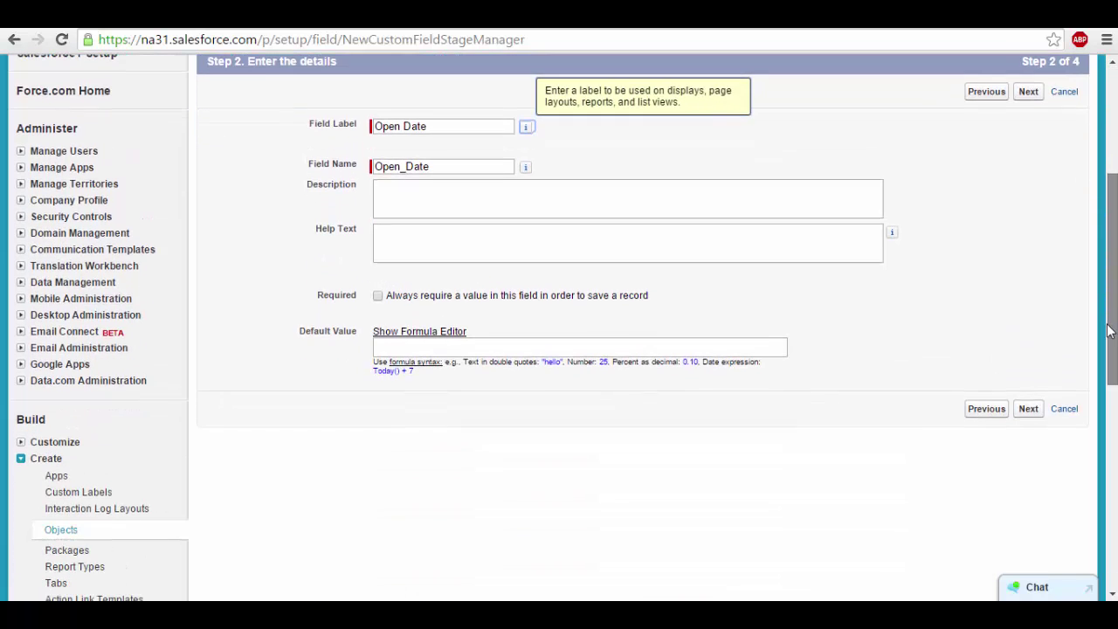
{"action": "left_click", "coordinate": [1028, 410]}
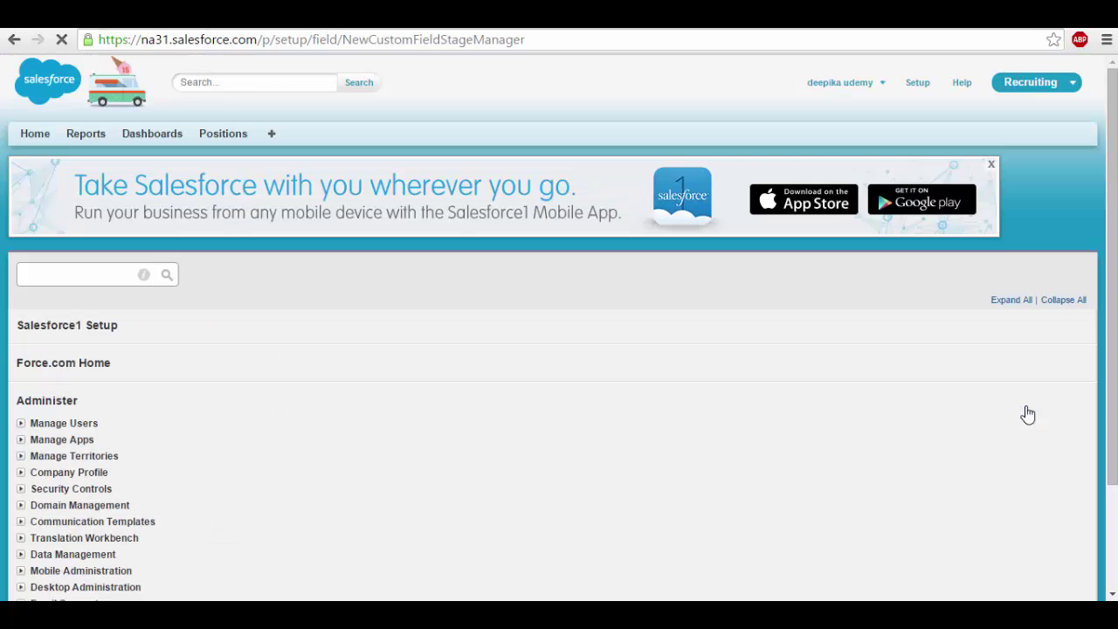
{"action": "left_click_drag", "start_coordinate": [780, 508], "coordinate": [771, 524]}
{"action": "left_click", "coordinate": [772, 508]}
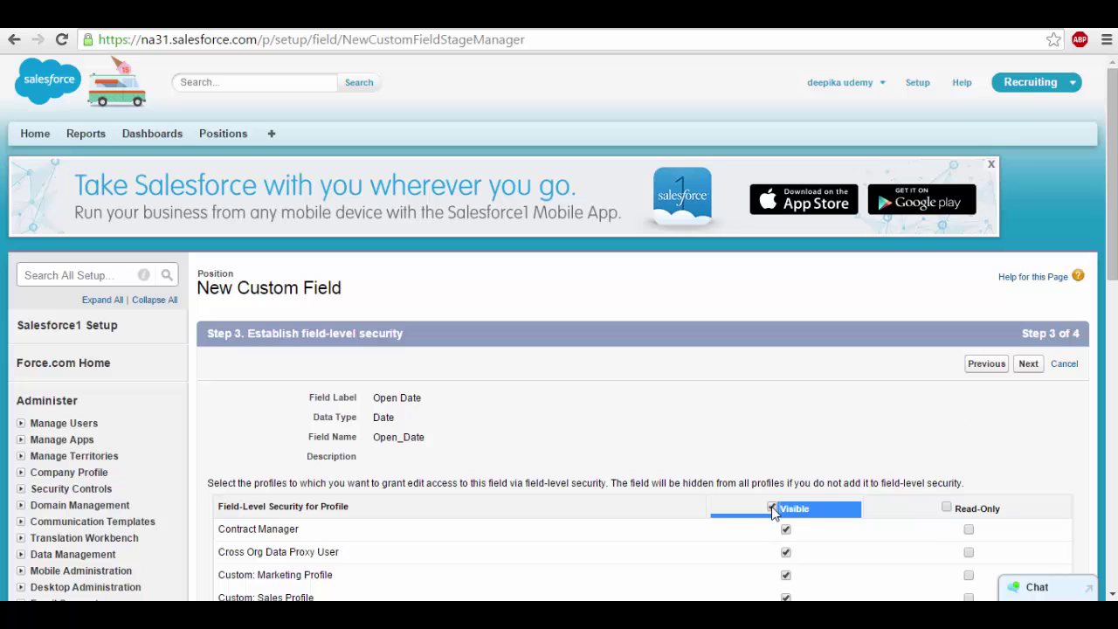
{"action": "left_click", "coordinate": [1030, 365]}
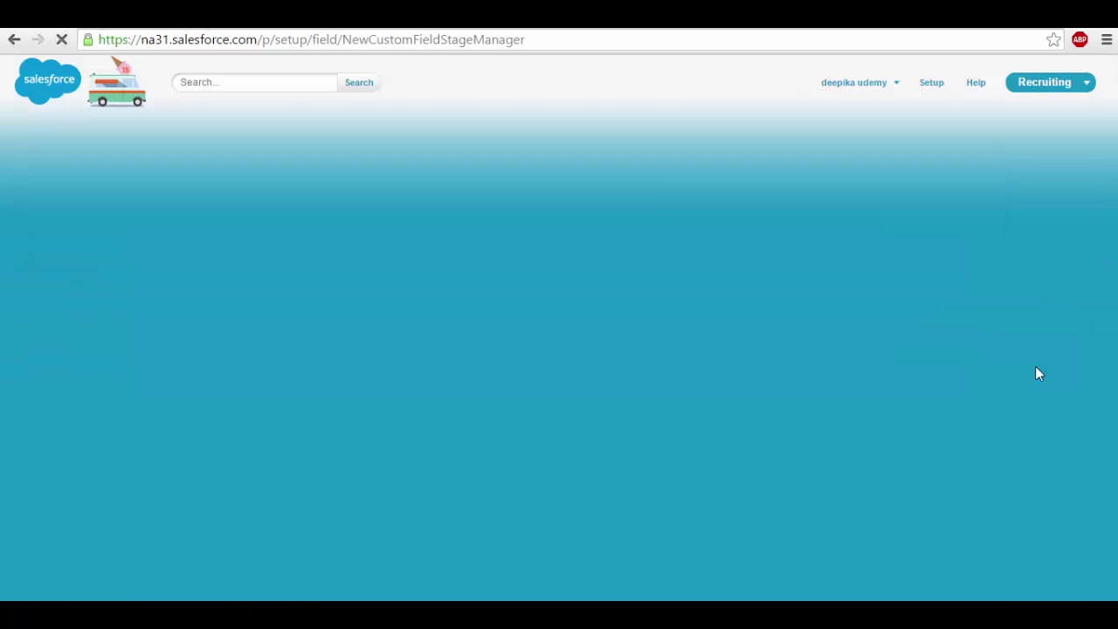
{"action": "scroll", "coordinate": [559, 350], "scroll_direction": "down", "scroll_amount": 3}
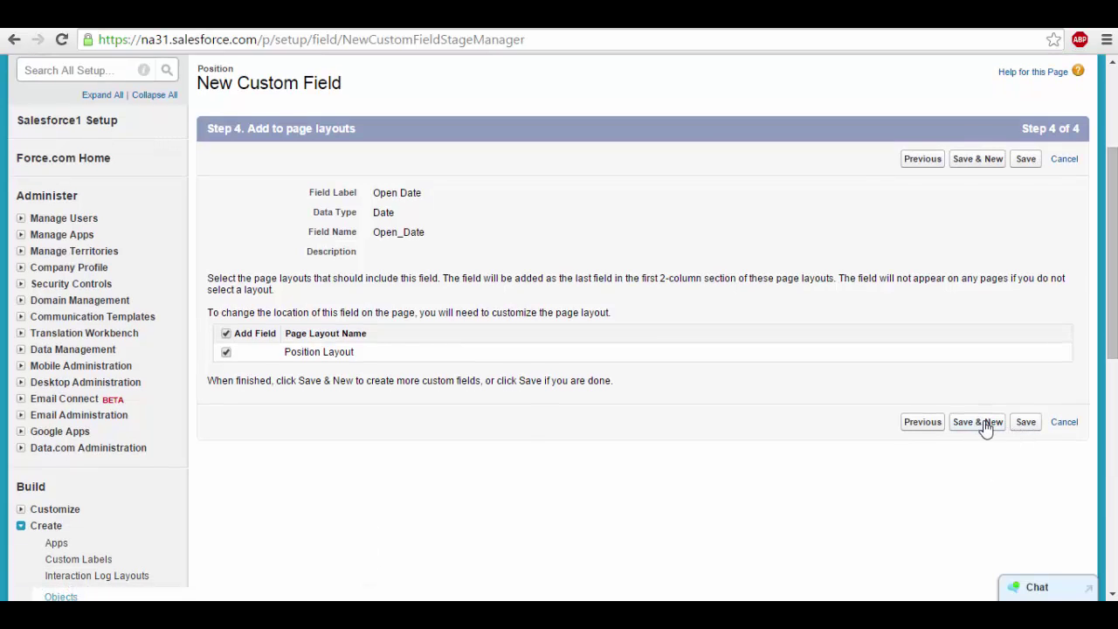
{"action": "left_click", "coordinate": [986, 428]}
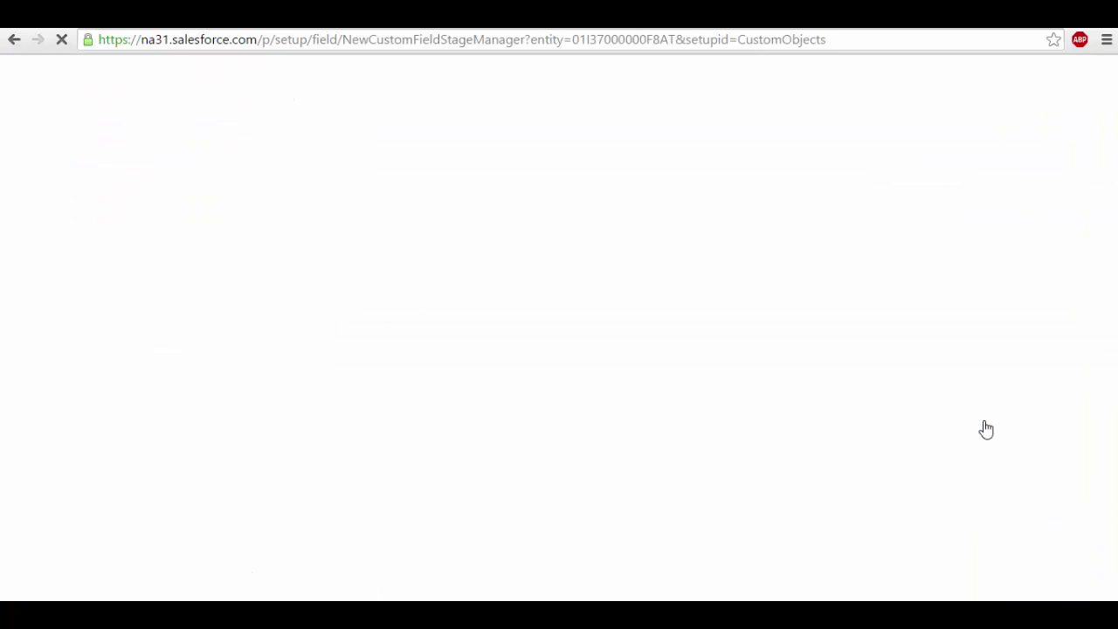
Step: Choose Picklist as the new Position field's data type and continue to its details
{"action": "scroll", "coordinate": [559, 350], "scroll_direction": "down", "scroll_amount": 1}
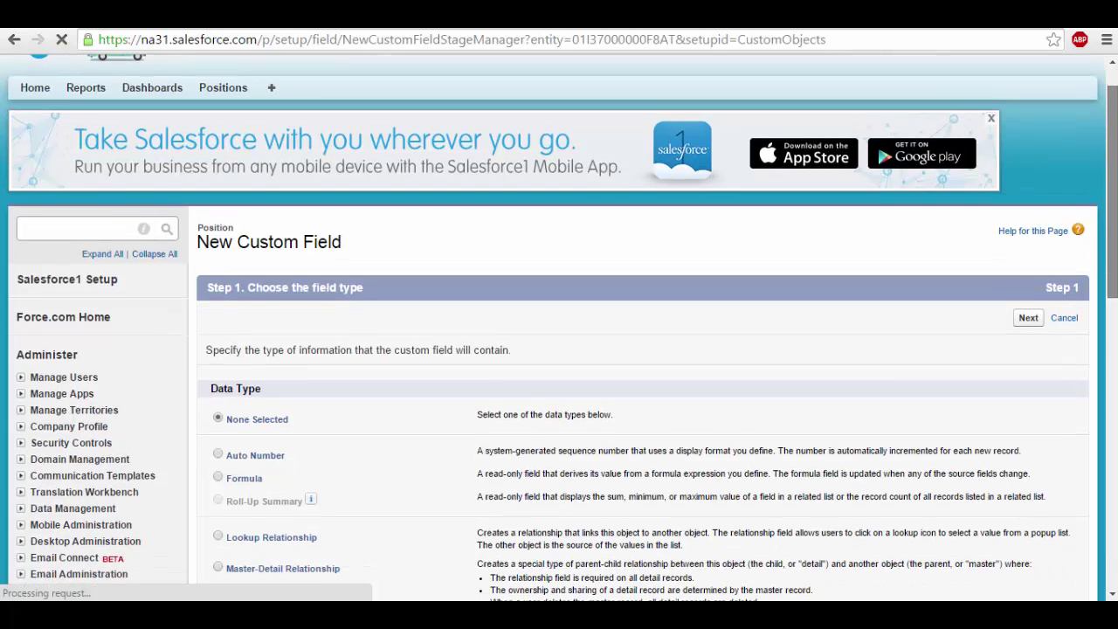
{"action": "scroll", "coordinate": [559, 350], "scroll_direction": "down", "scroll_amount": 2}
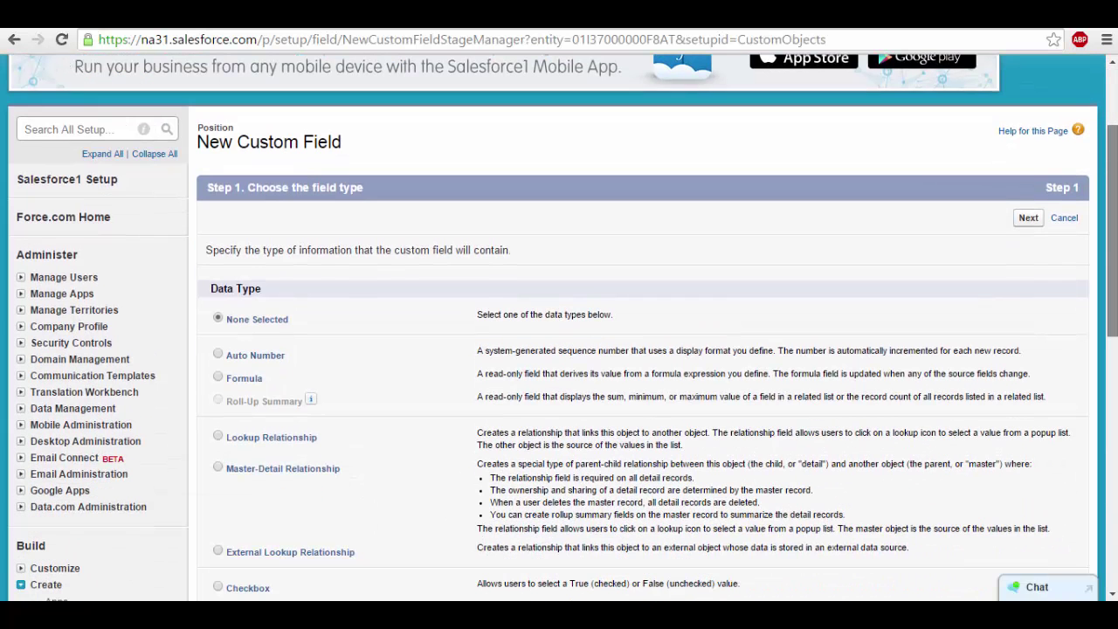
{"action": "scroll", "coordinate": [1114, 350], "scroll_direction": "down", "scroll_amount": 3}
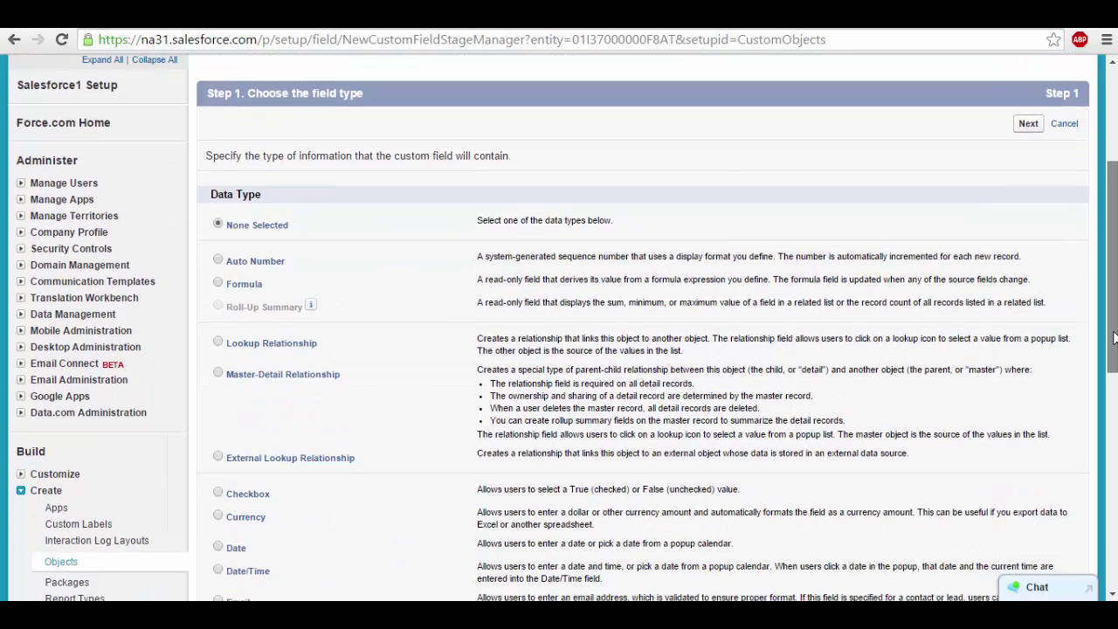
{"action": "left_click_drag", "start_coordinate": [1114, 349], "coordinate": [1114, 353]}
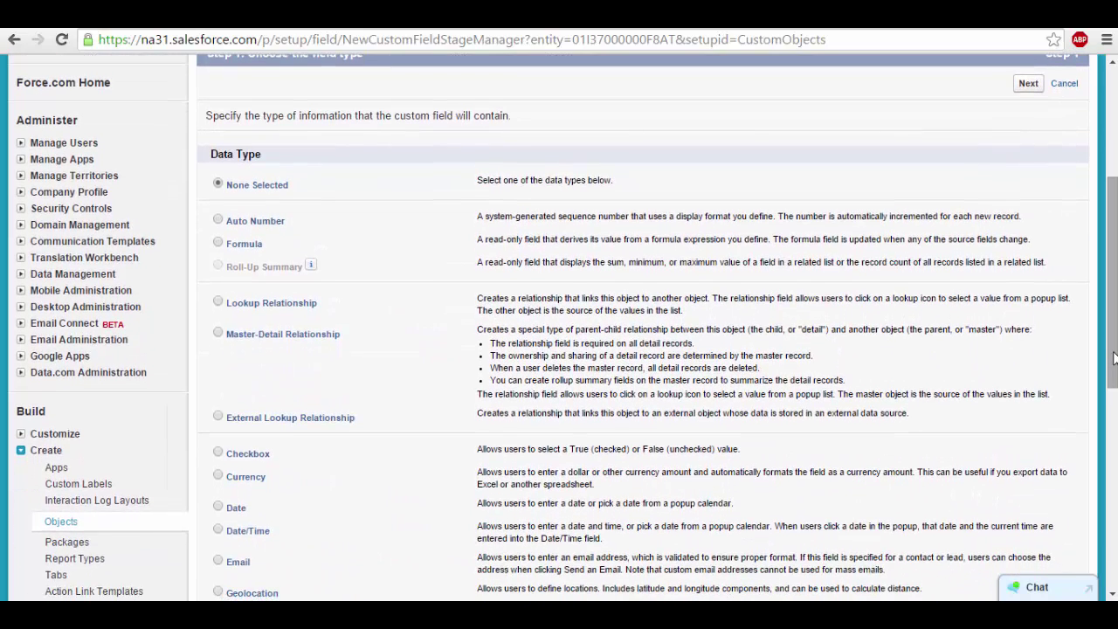
{"action": "left_click_drag", "start_coordinate": [1114, 359], "coordinate": [1113, 468]}
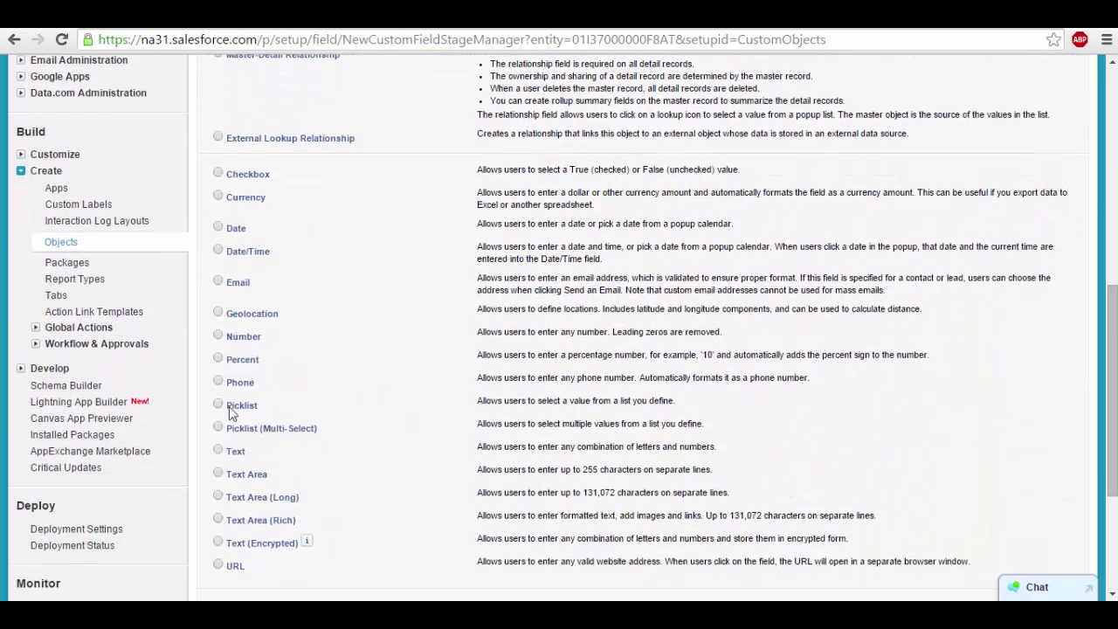
{"action": "left_click", "coordinate": [218, 406]}
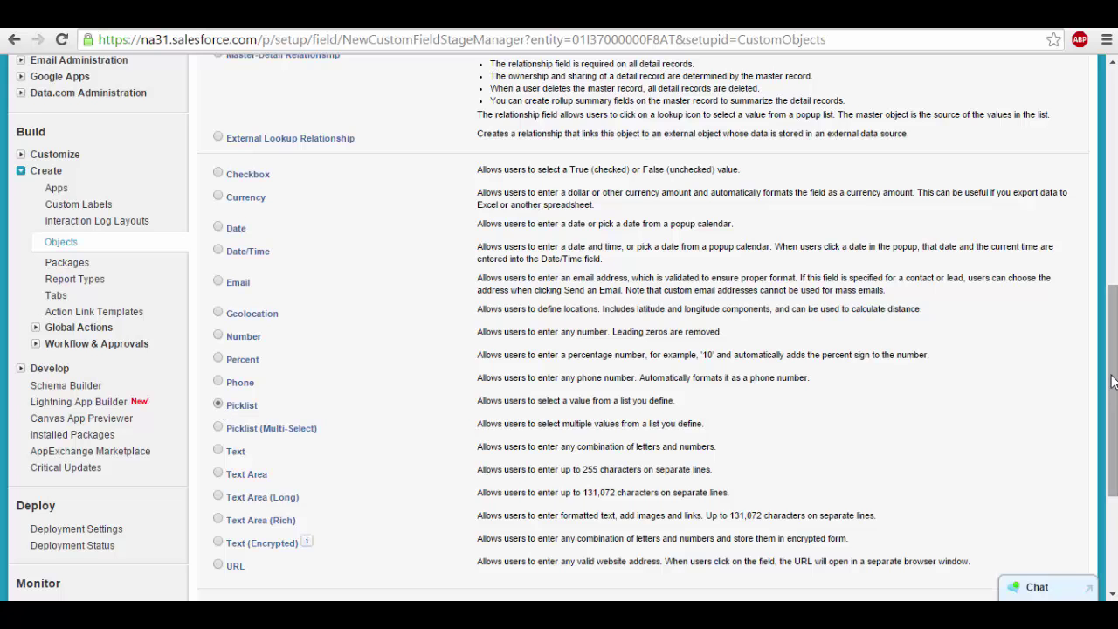
{"action": "scroll", "coordinate": [1059, 389], "scroll_direction": "down", "scroll_amount": 3}
{"action": "left_click", "coordinate": [1026, 376]}
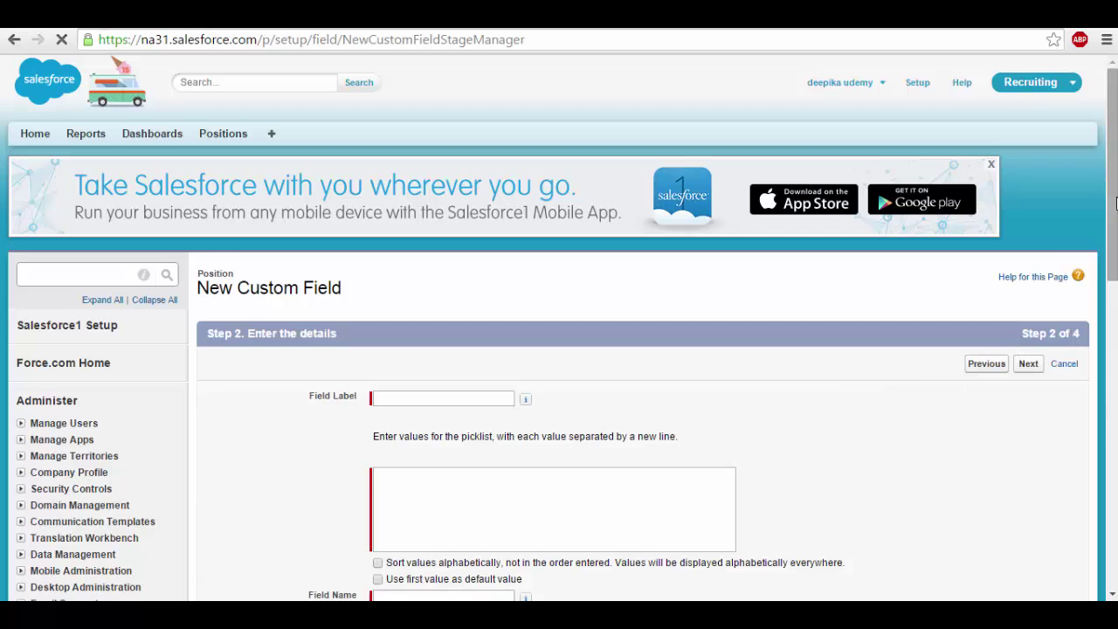
{"action": "scroll", "coordinate": [576, 251], "scroll_direction": "down", "scroll_amount": 2}
Step: Create and save the 'Status' picklist (New Position, Open, Closed-Not Approved, Closed-Cancelled), visible to all profiles
{"action": "left_click", "coordinate": [487, 278]}
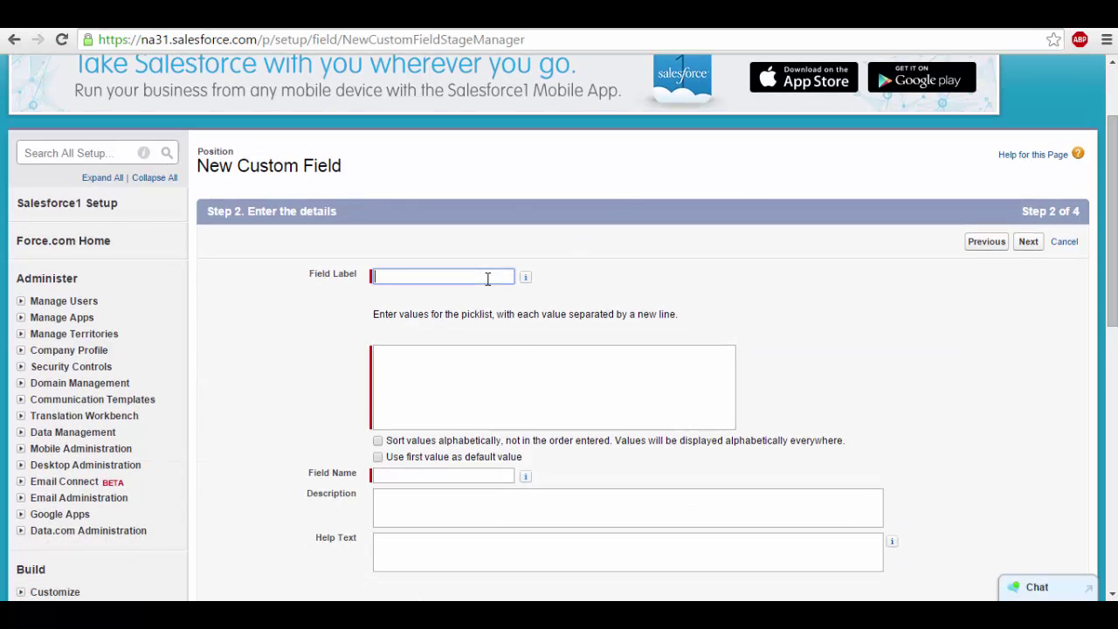
{"action": "type", "text": "Status"}
{"action": "left_click", "coordinate": [442, 362]}
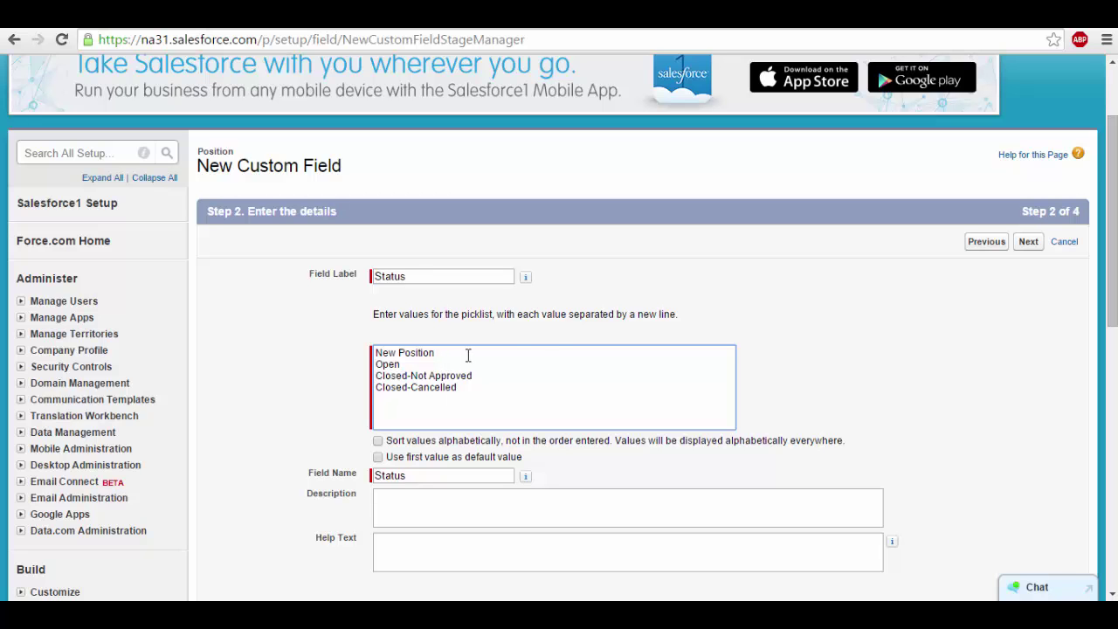
{"action": "scroll", "coordinate": [680, 387], "scroll_direction": "down", "scroll_amount": 3}
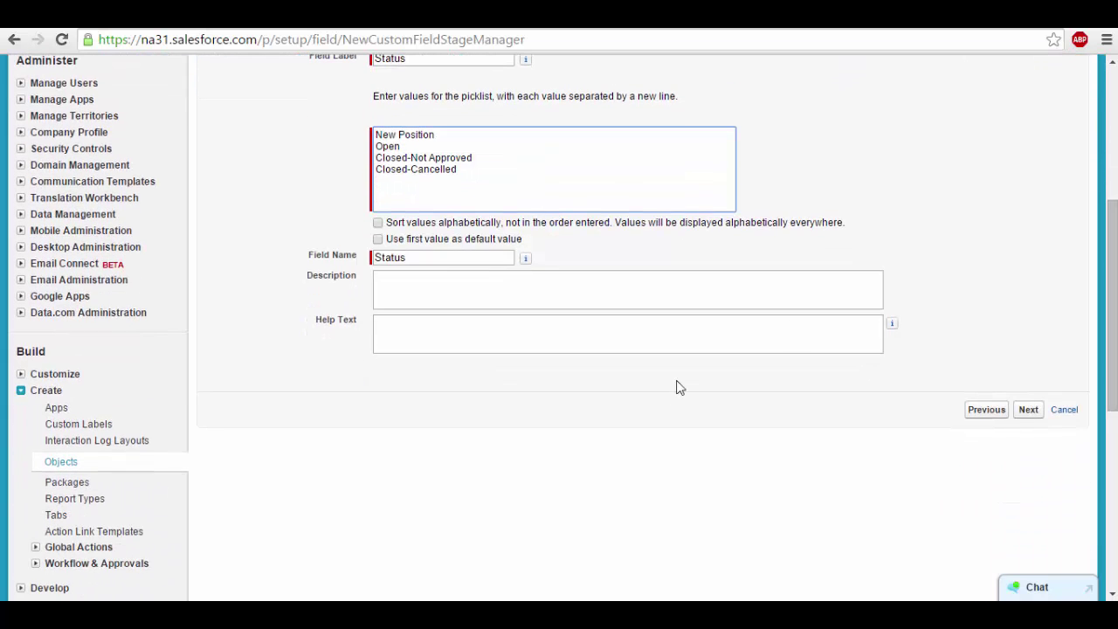
{"action": "left_click", "coordinate": [1031, 412]}
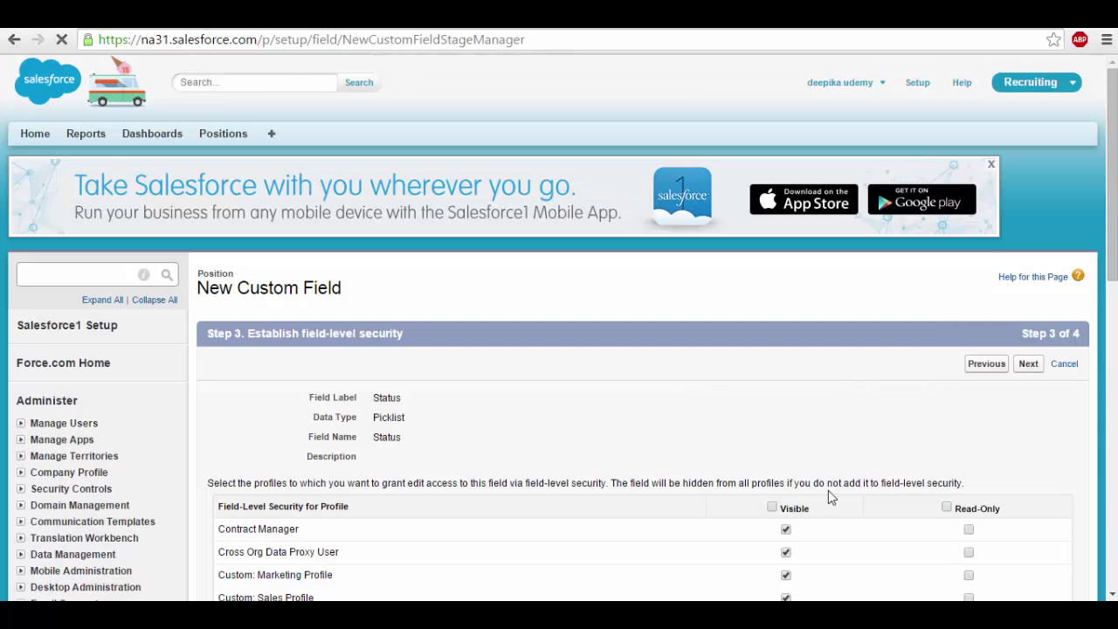
{"action": "left_click", "coordinate": [772, 508]}
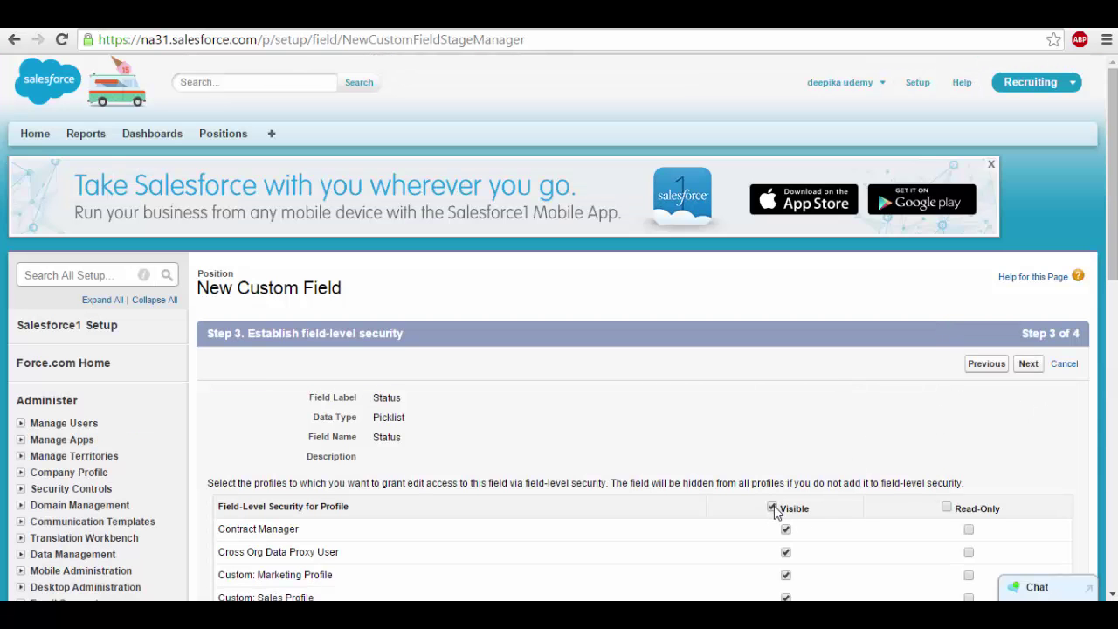
{"action": "left_click", "coordinate": [1031, 367]}
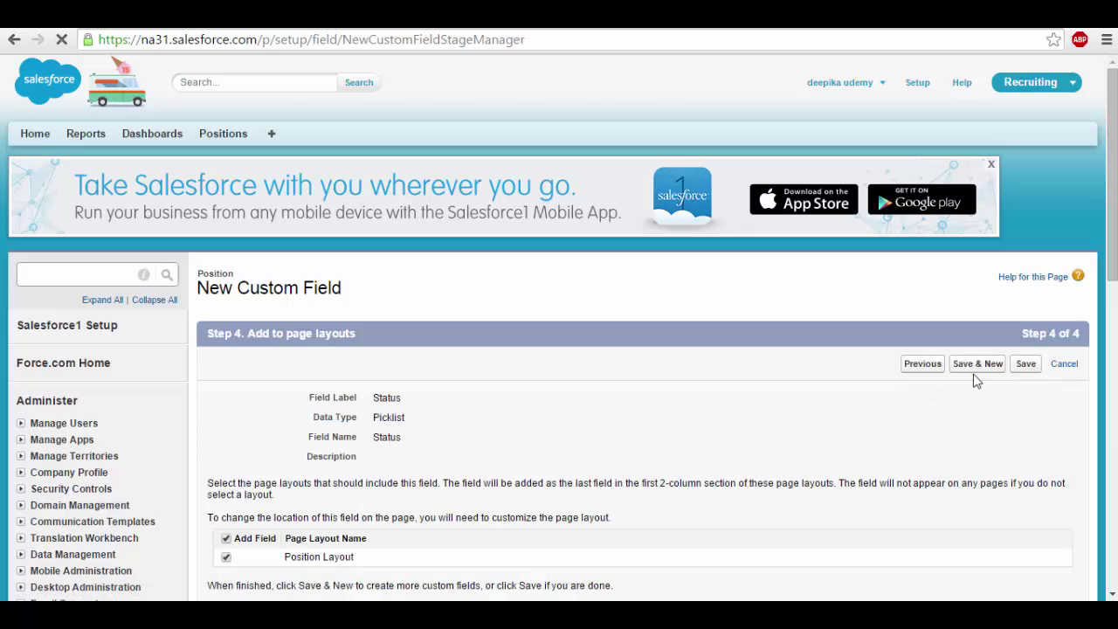
{"action": "left_click", "coordinate": [1027, 367]}
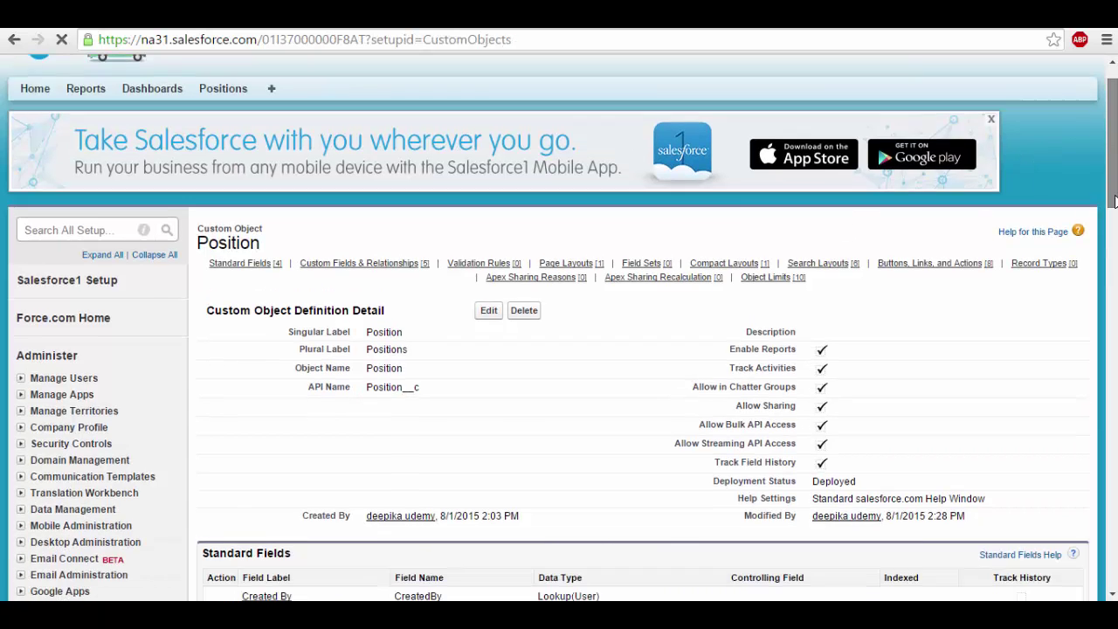
Step: Review Position's standard and custom fields, their __c API names and types, then go to Positions
{"action": "left_click_drag", "start_coordinate": [1114, 151], "coordinate": [1110, 273]}
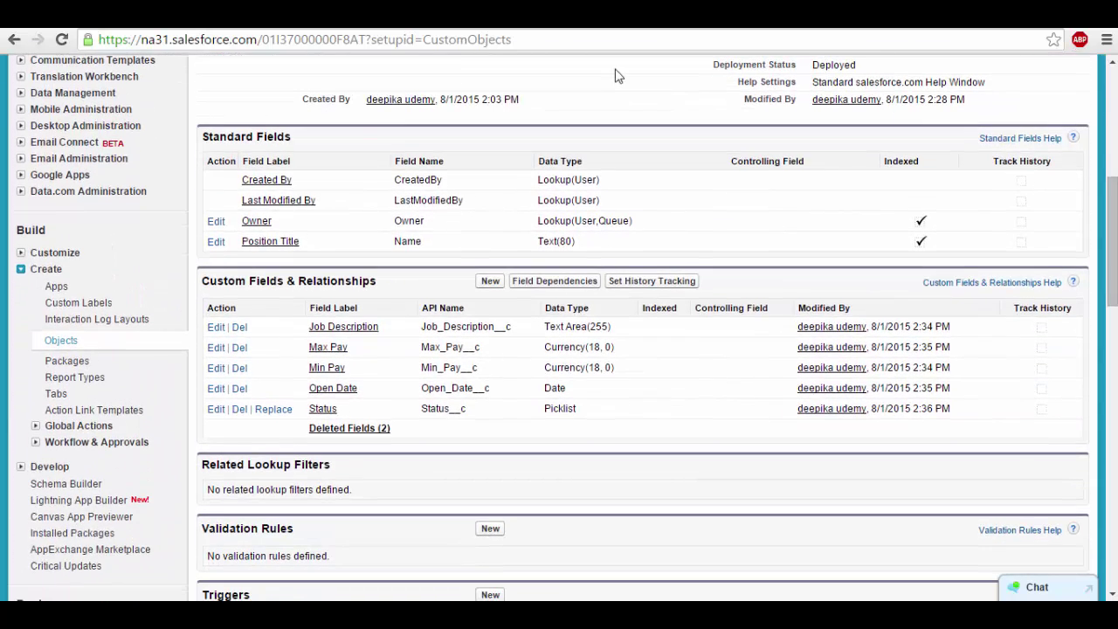
{"action": "left_click_drag", "start_coordinate": [303, 131], "coordinate": [202, 136]}
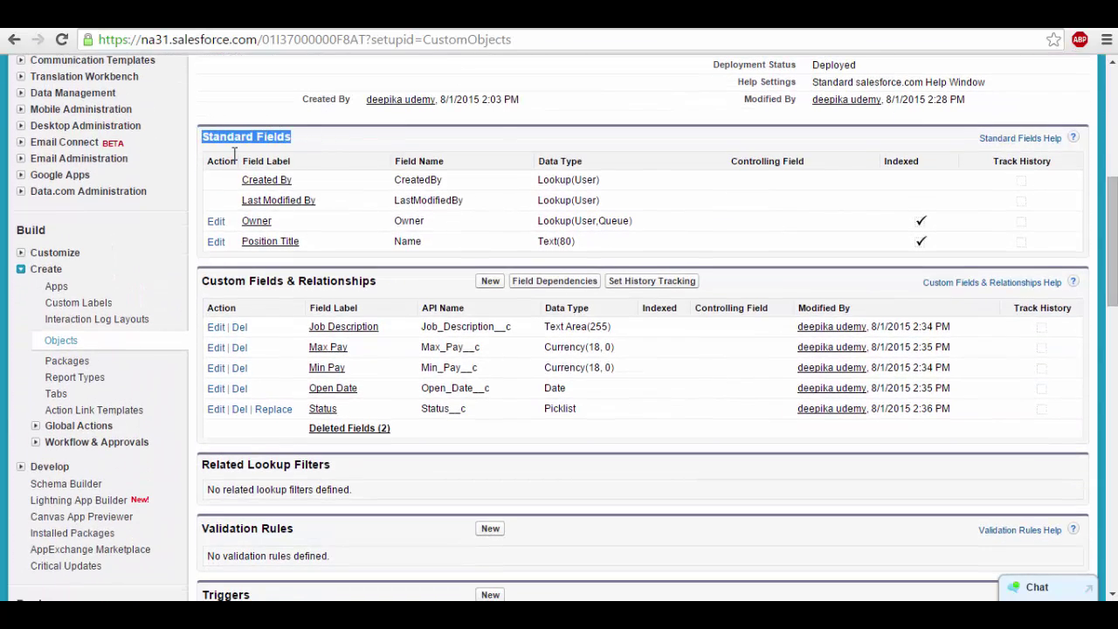
{"action": "left_click", "coordinate": [374, 282]}
{"action": "left_click_drag", "start_coordinate": [376, 282], "coordinate": [202, 281]}
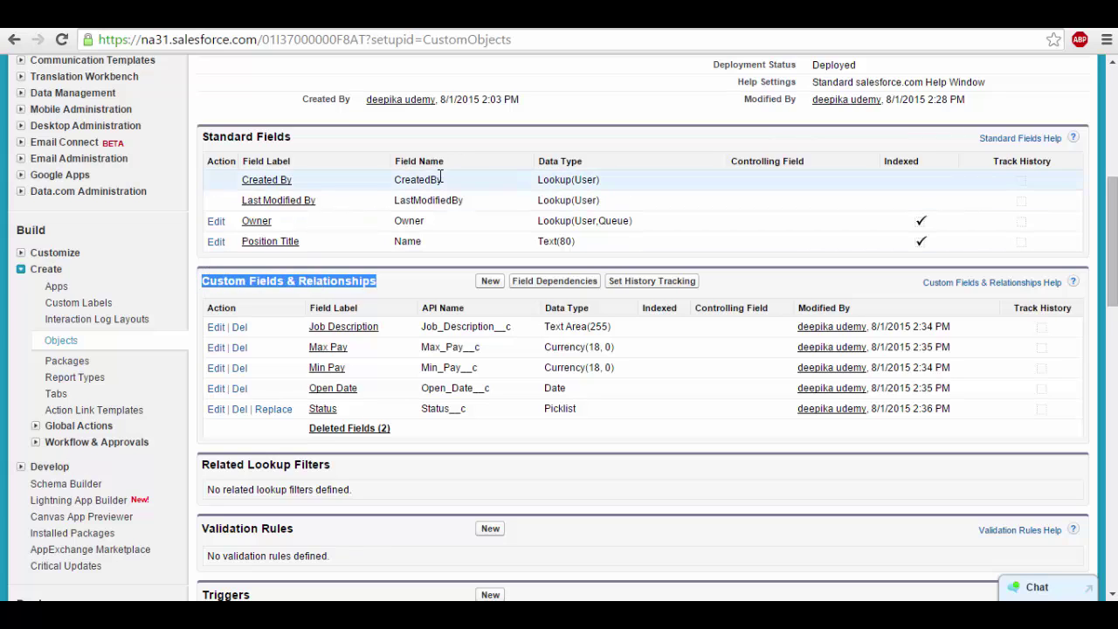
{"action": "left_click_drag", "start_coordinate": [444, 162], "coordinate": [402, 162]}
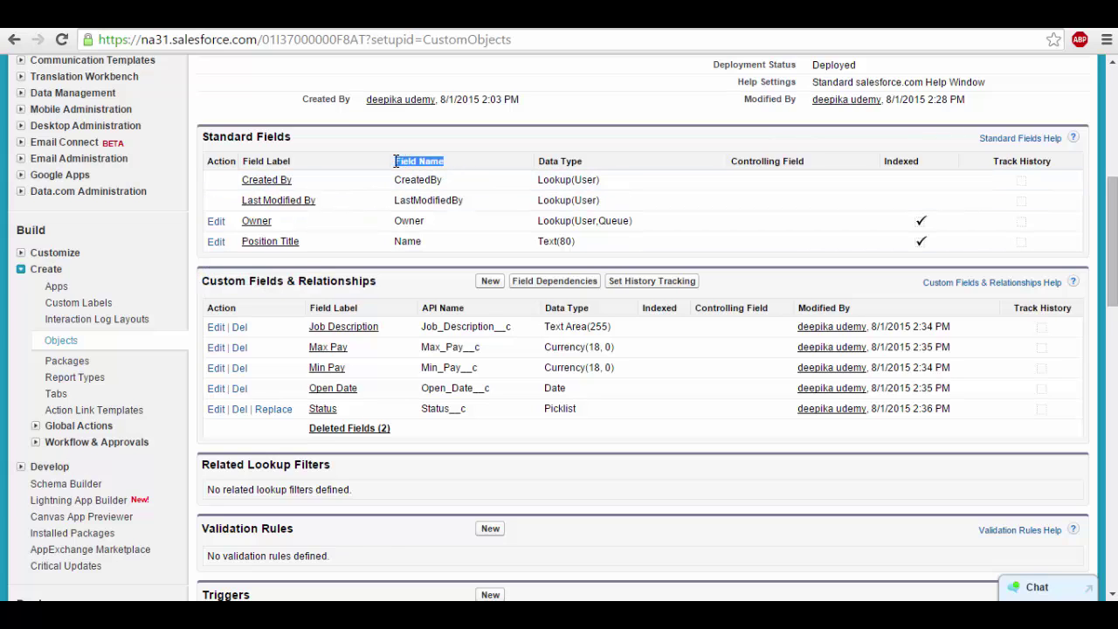
{"action": "left_click_drag", "start_coordinate": [465, 310], "coordinate": [425, 312]}
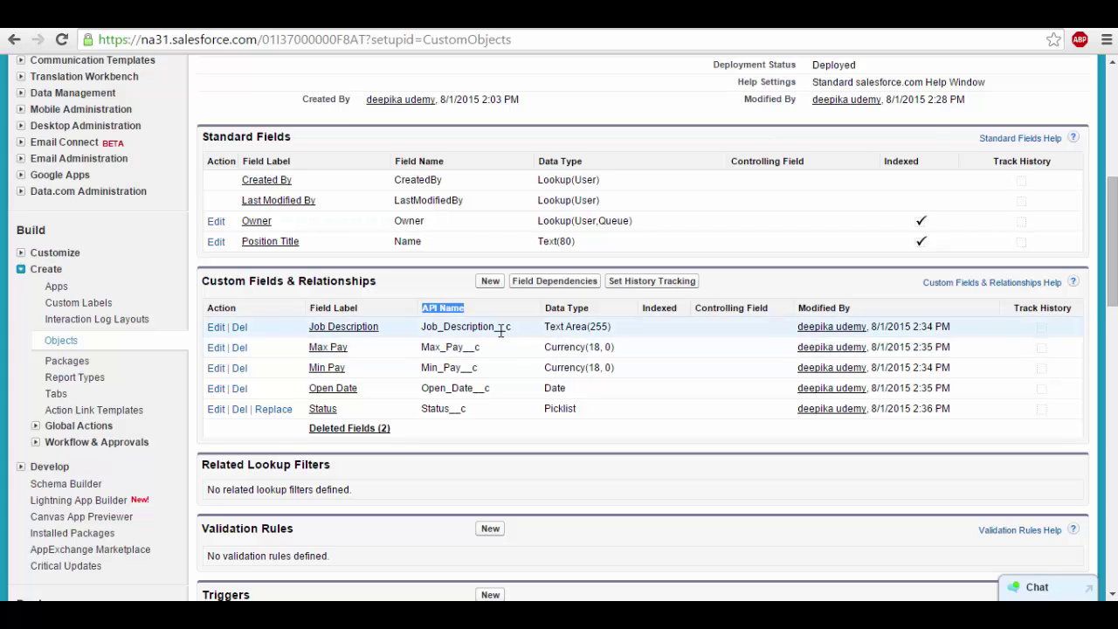
{"action": "left_click_drag", "start_coordinate": [495, 329], "coordinate": [517, 330]}
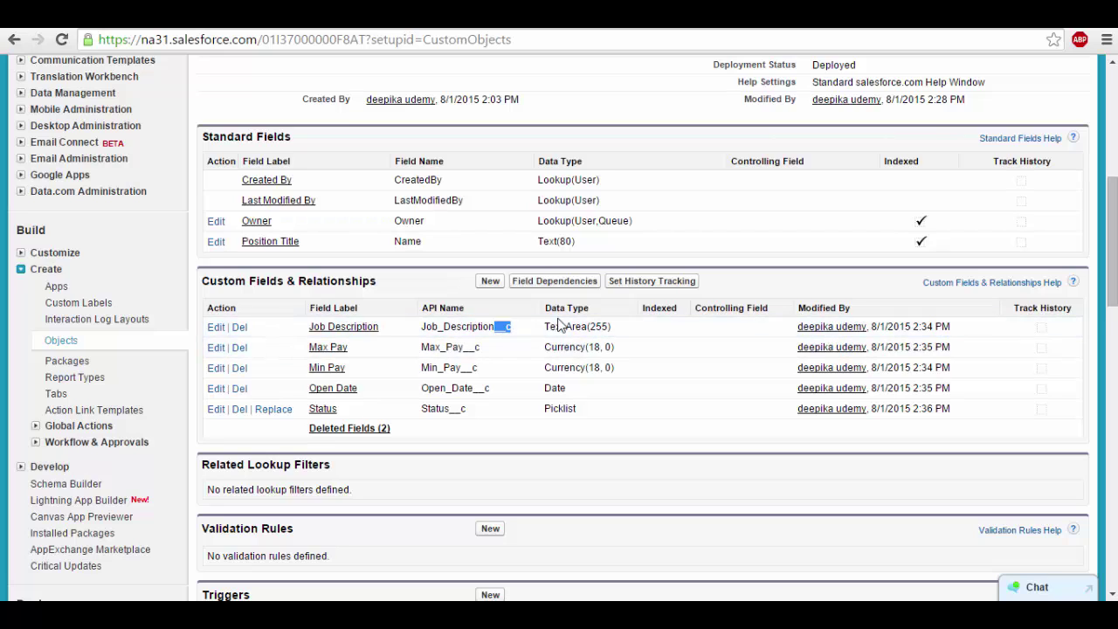
{"action": "left_click_drag", "start_coordinate": [543, 329], "coordinate": [590, 329]}
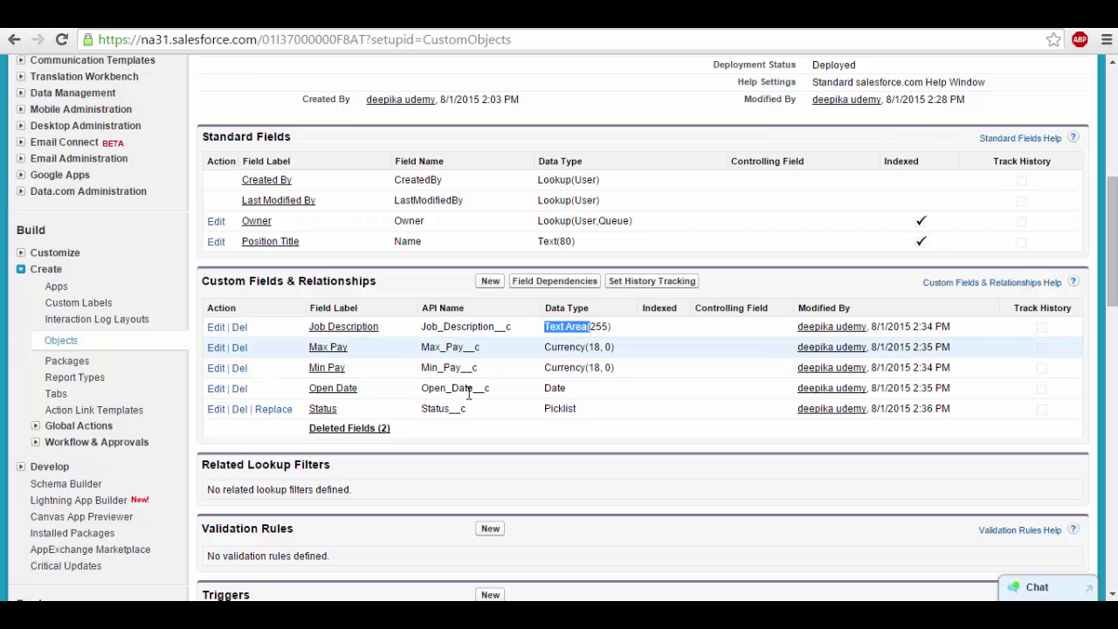
{"action": "double_click", "coordinate": [562, 392]}
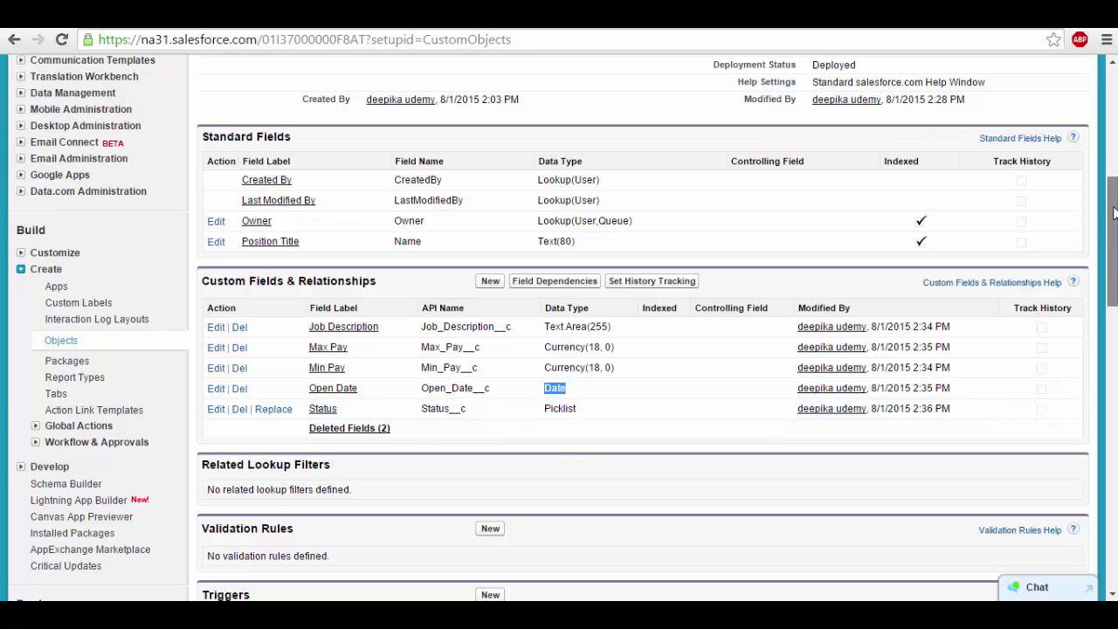
{"action": "left_click_drag", "start_coordinate": [1112, 240], "coordinate": [1112, 131]}
{"action": "left_click", "coordinate": [238, 142]}
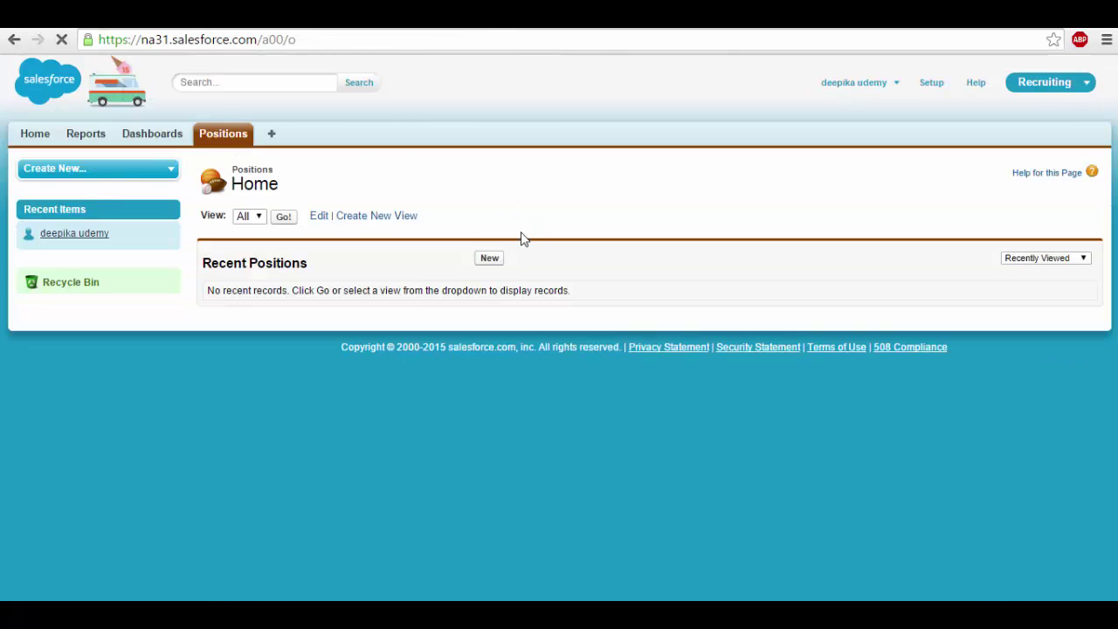
Step: Open a blank New Position record to check its custom fields, then return to Setup
{"action": "left_click", "coordinate": [494, 261]}
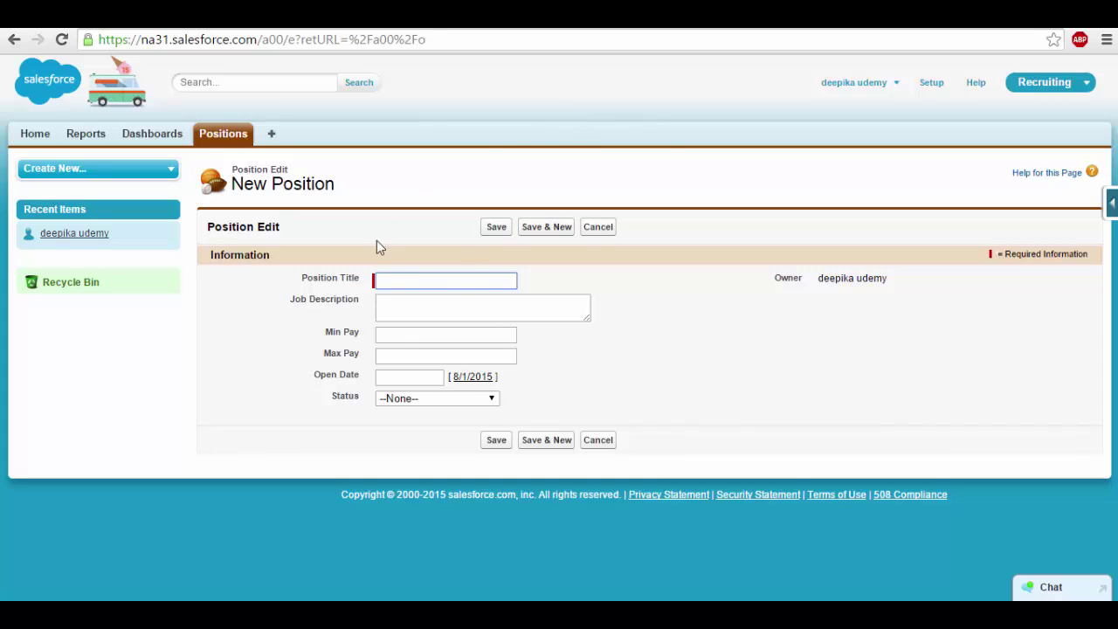
{"action": "left_click", "coordinate": [932, 83]}
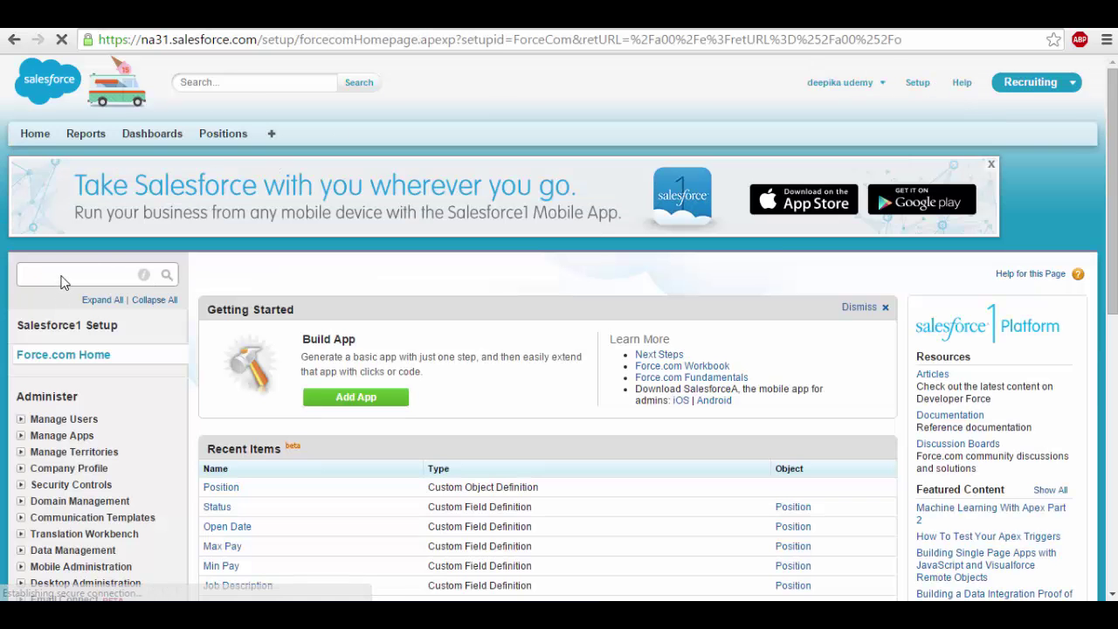
Step: Open Schema Builder, clear all objects, and add only the Position object to the canvas
{"action": "left_click", "coordinate": [53, 274]}
{"action": "type", "text": "sche"}
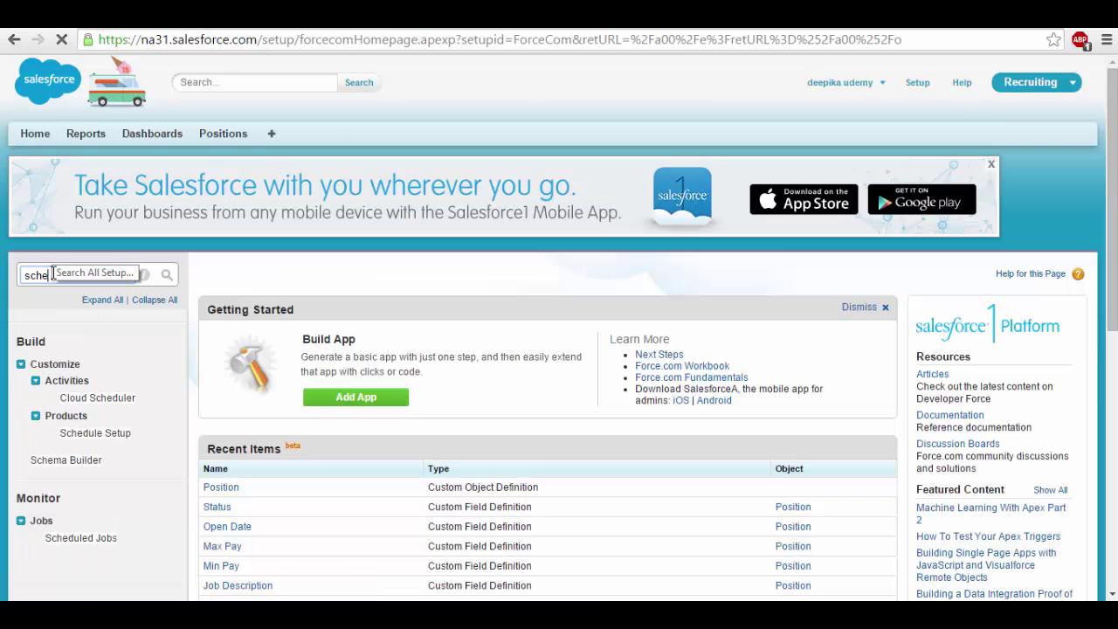
{"action": "left_click", "coordinate": [76, 462]}
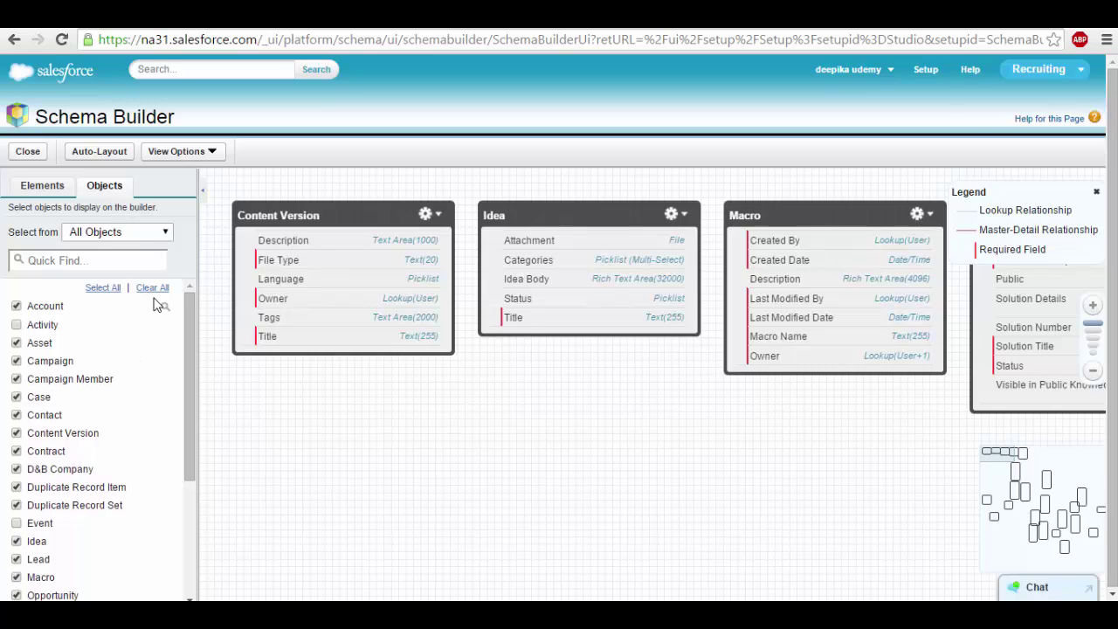
{"action": "left_click", "coordinate": [161, 291]}
{"action": "left_click", "coordinate": [44, 260]}
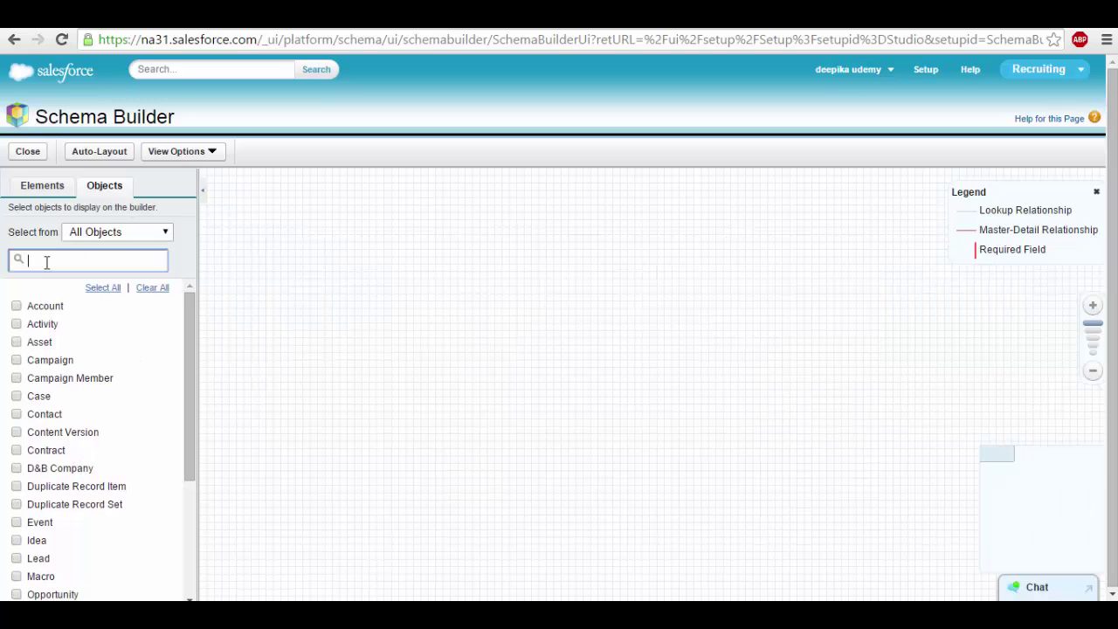
{"action": "type", "text": "Posio"}
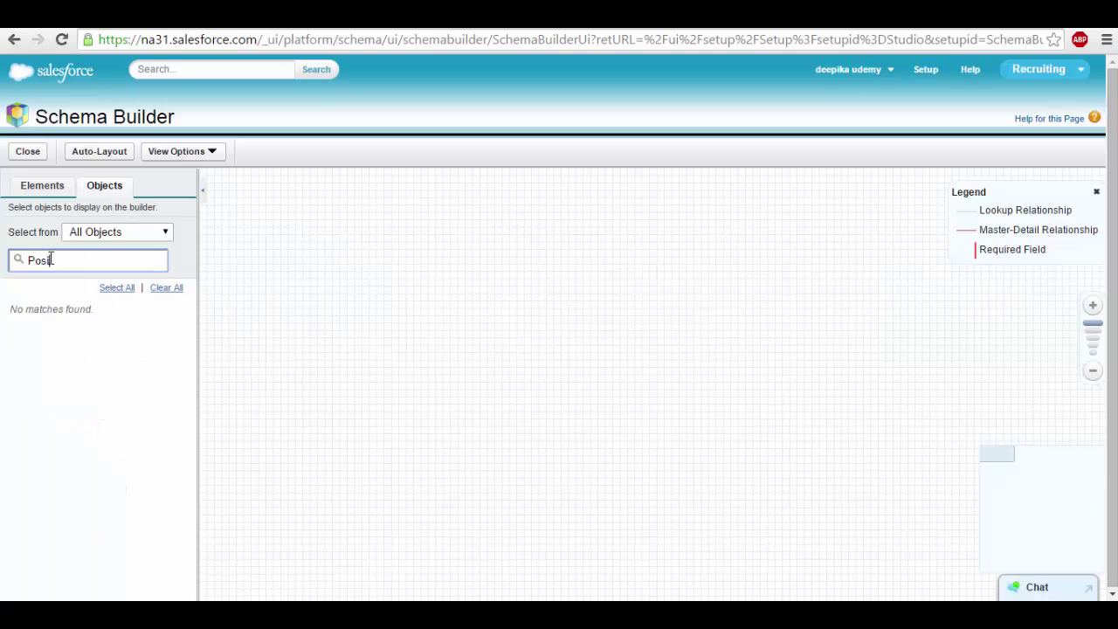
{"action": "left_click", "coordinate": [17, 307]}
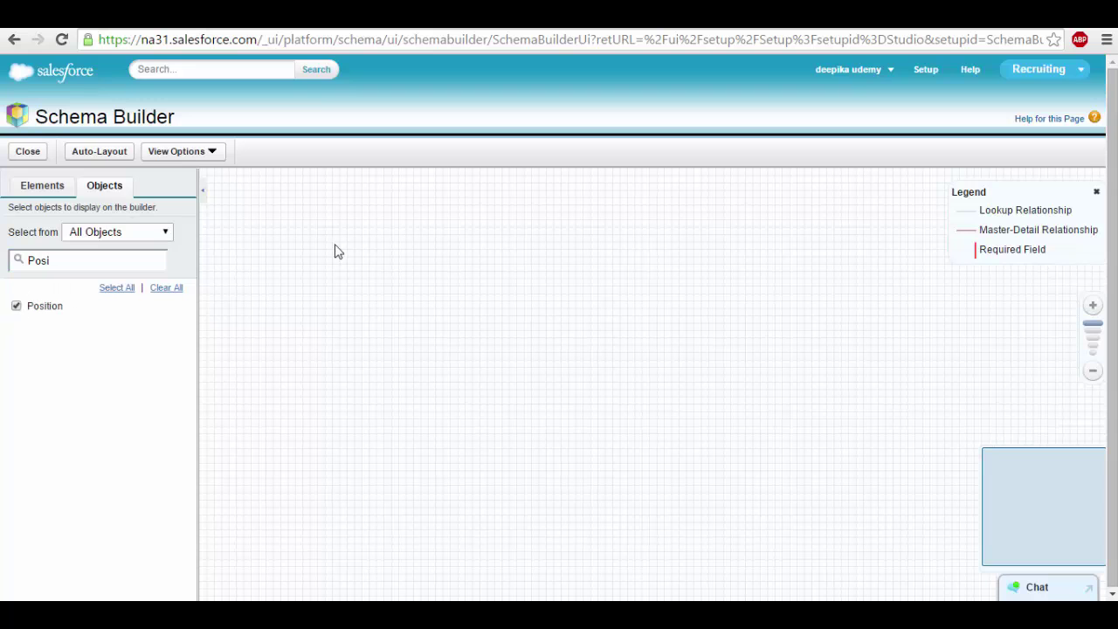
Step: Centre and zoom in on the Position box, and shrink the page to 90%
{"action": "left_click", "coordinate": [1081, 532]}
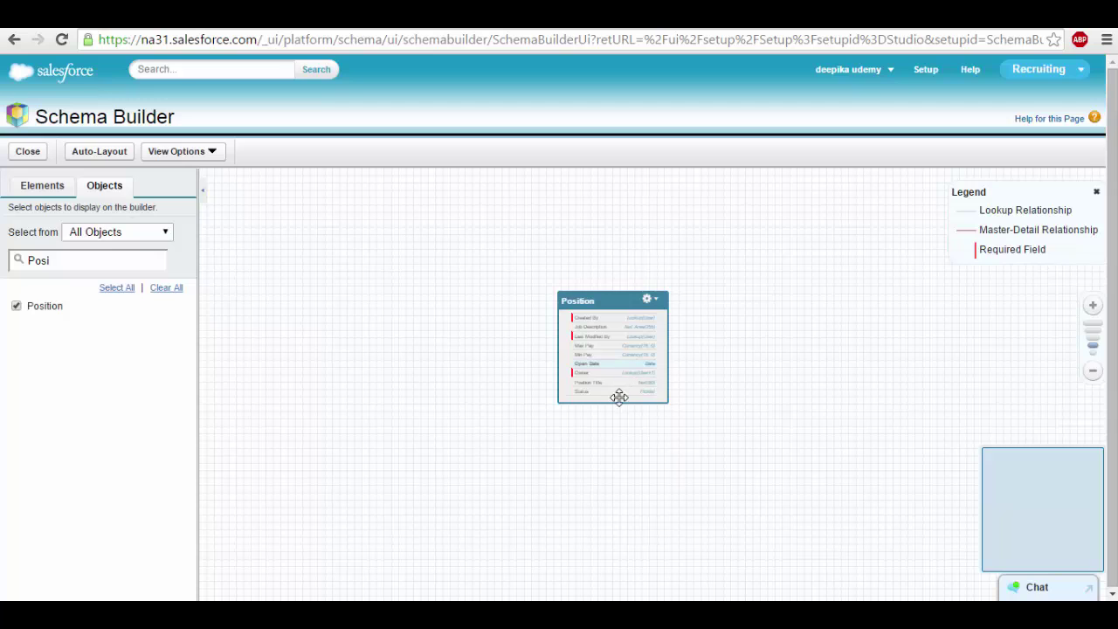
{"action": "left_click_drag", "start_coordinate": [617, 408], "coordinate": [617, 421]}
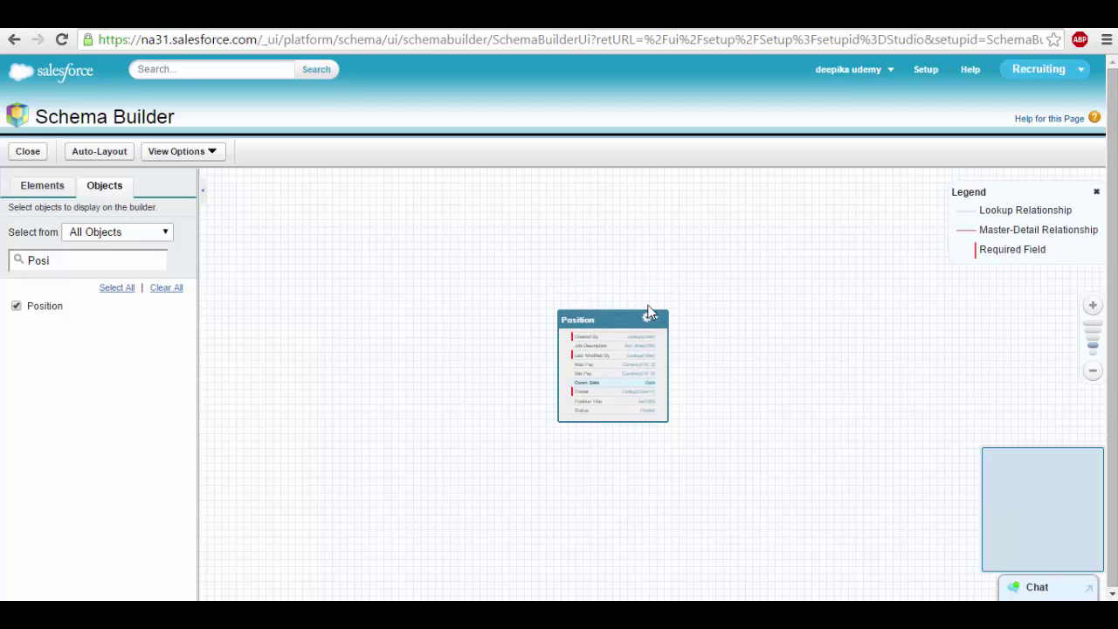
{"action": "left_click", "coordinate": [1094, 339]}
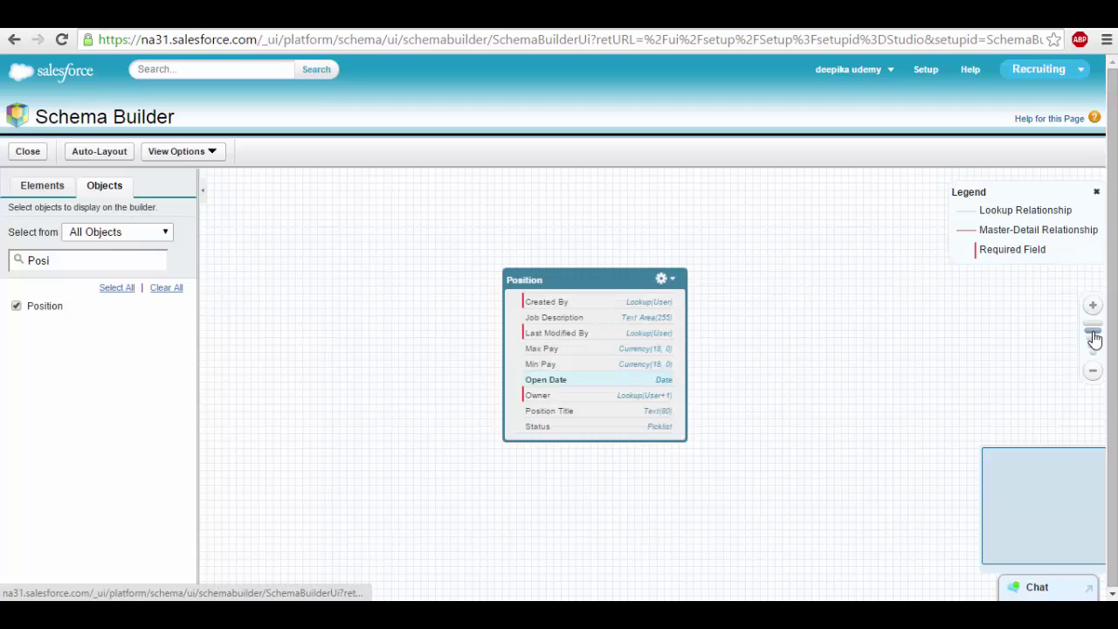
{"action": "left_click", "coordinate": [1092, 325]}
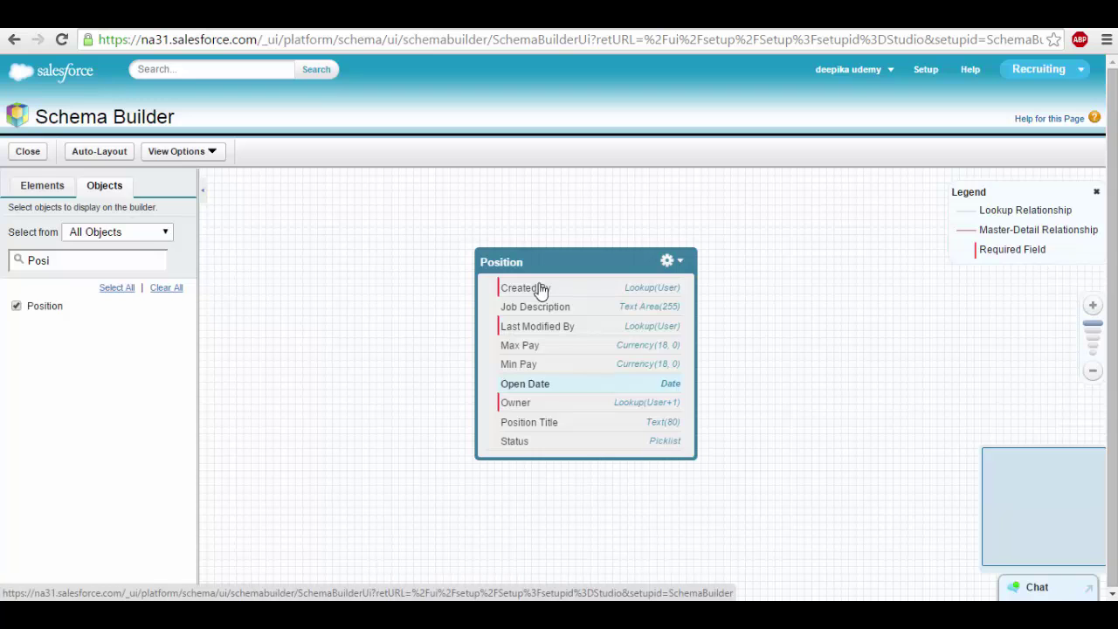
{"action": "key", "text": "ctrl+minus"}
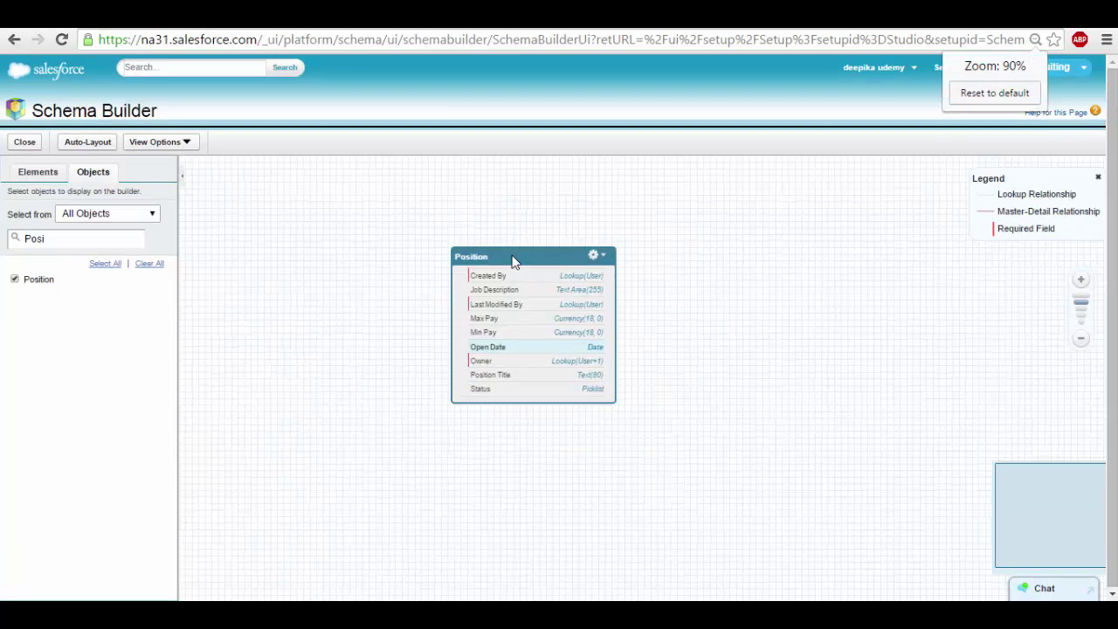